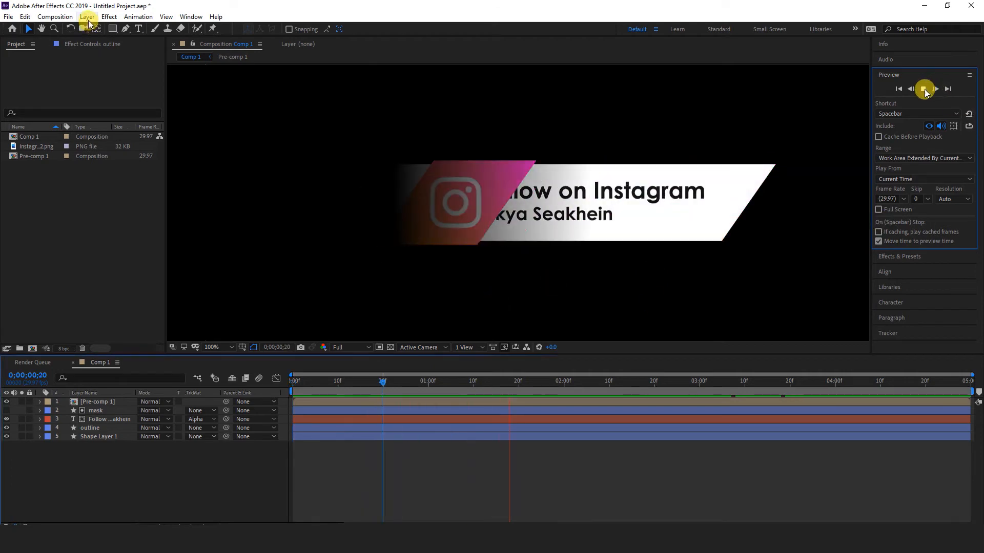
Step: Add a null object layer to the composition and rename it "transform"
left_click(87, 17)
left_click(162, 31)
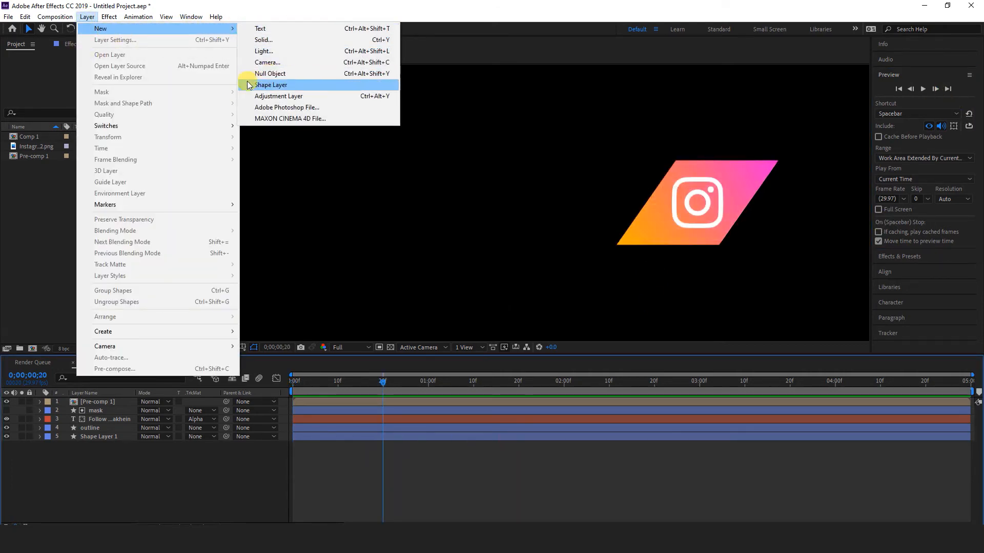
left_click(272, 73)
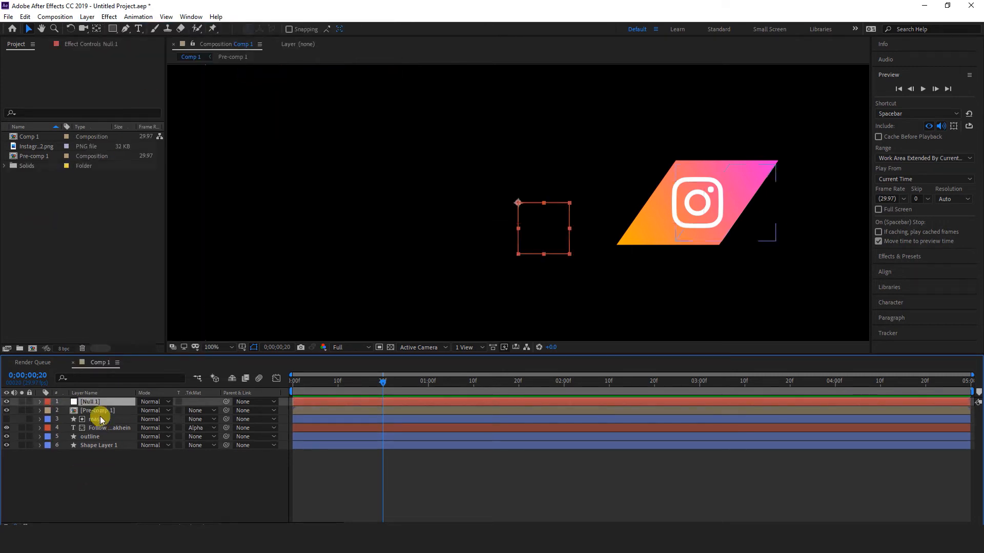
right_click(92, 401)
left_click(126, 398)
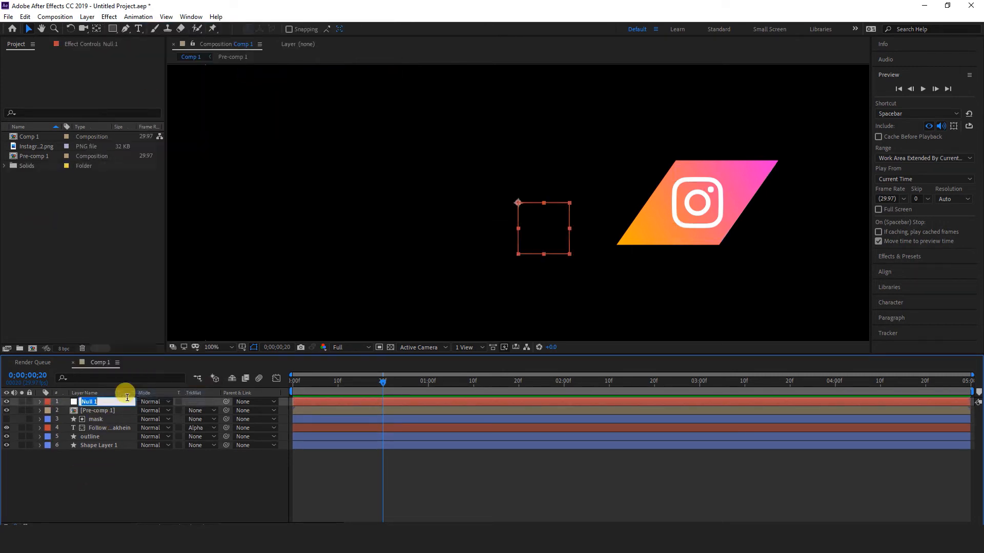
type("transform")
key("Return")
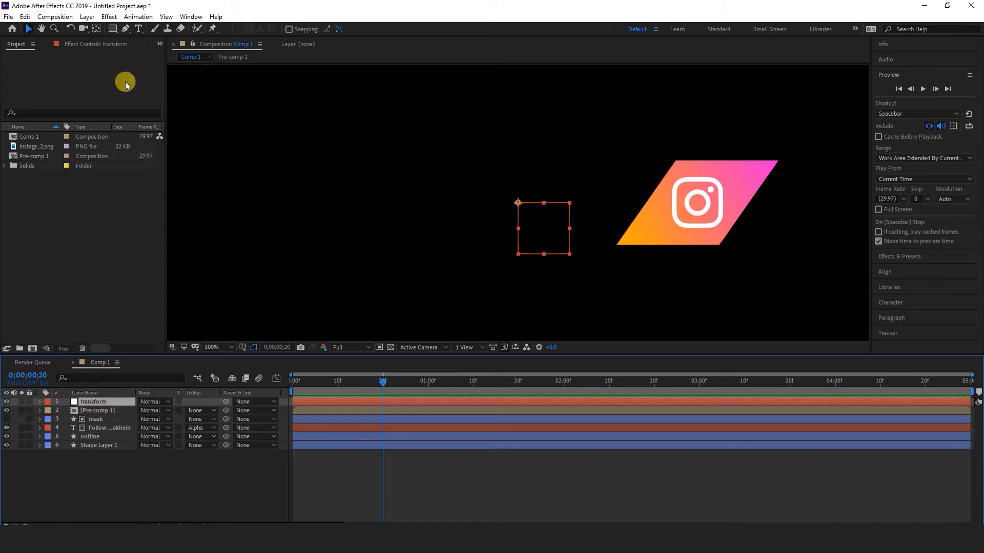
Step: Move the transform null's anchor point to the centre of the Instagram logo and parent all the other layers to the null
left_click(96, 30)
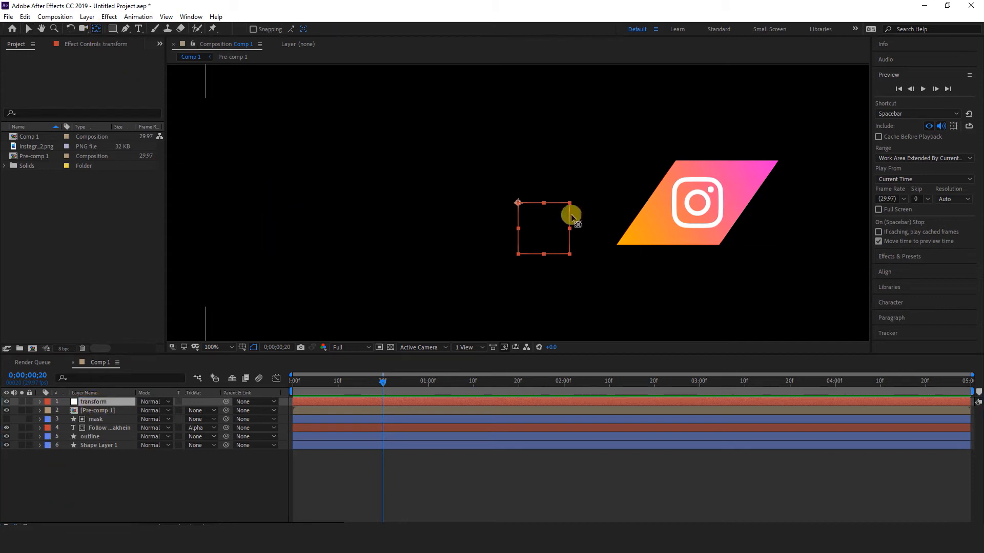
left_click(534, 205)
left_click_drag(534, 206, 699, 204)
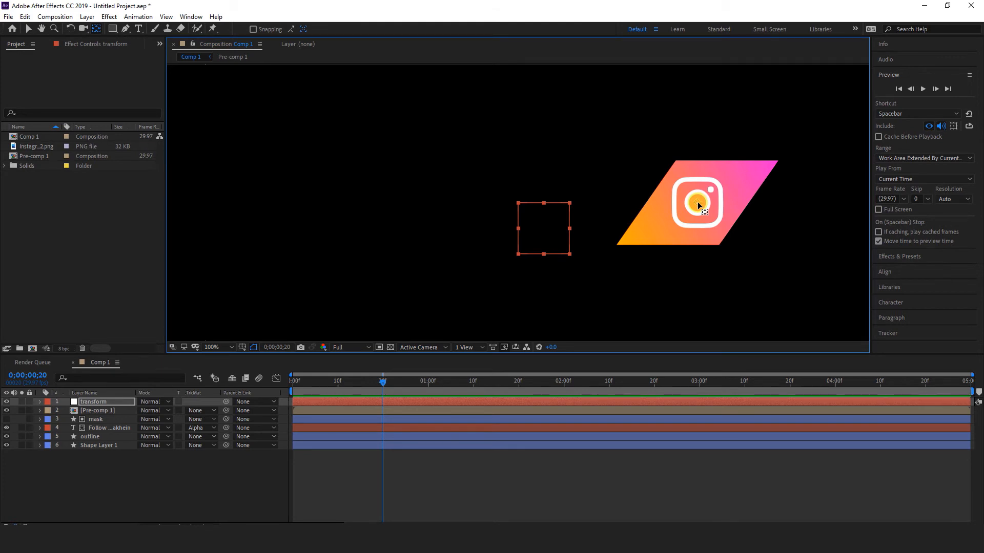
left_click_drag(98, 463, 122, 414)
left_click_drag(229, 421, 100, 404)
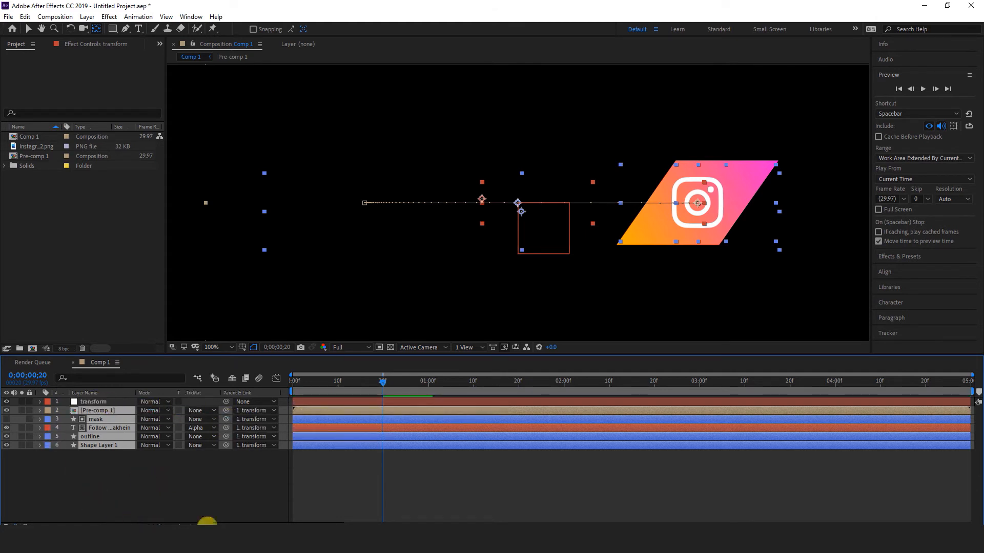
Step: Keyframe the transform layer's Scale at 100% on frame 10 and 0% on frame 0
left_click(90, 402)
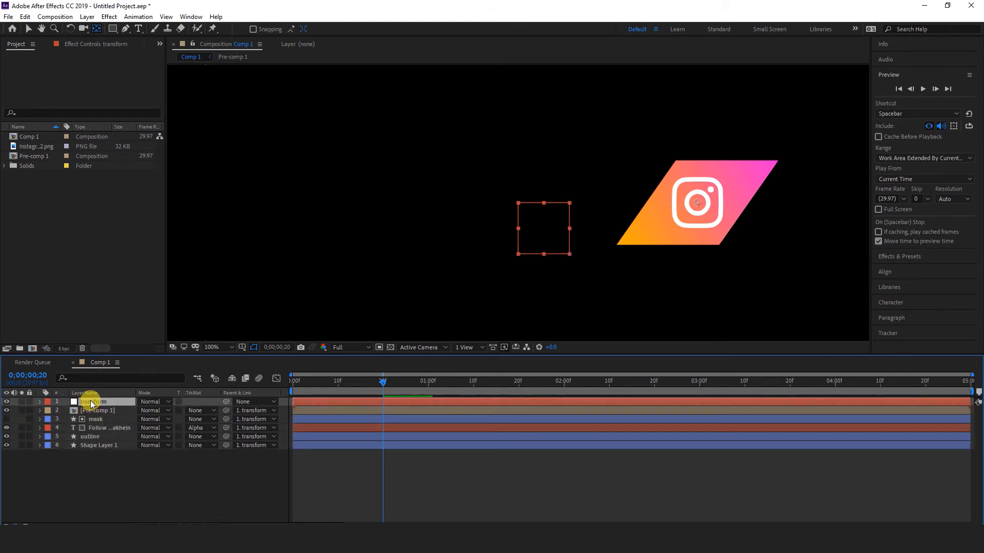
key("s")
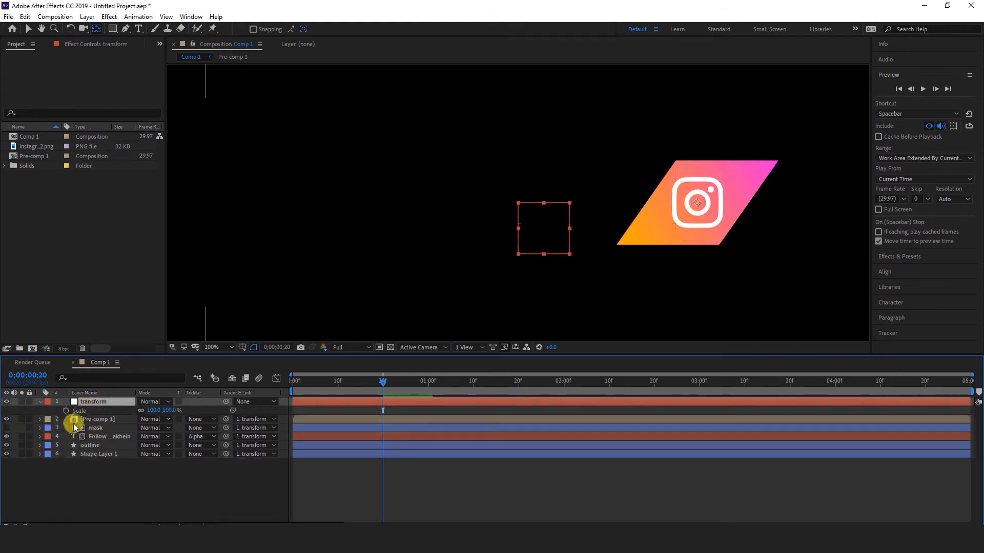
left_click_drag(381, 383, 337, 389)
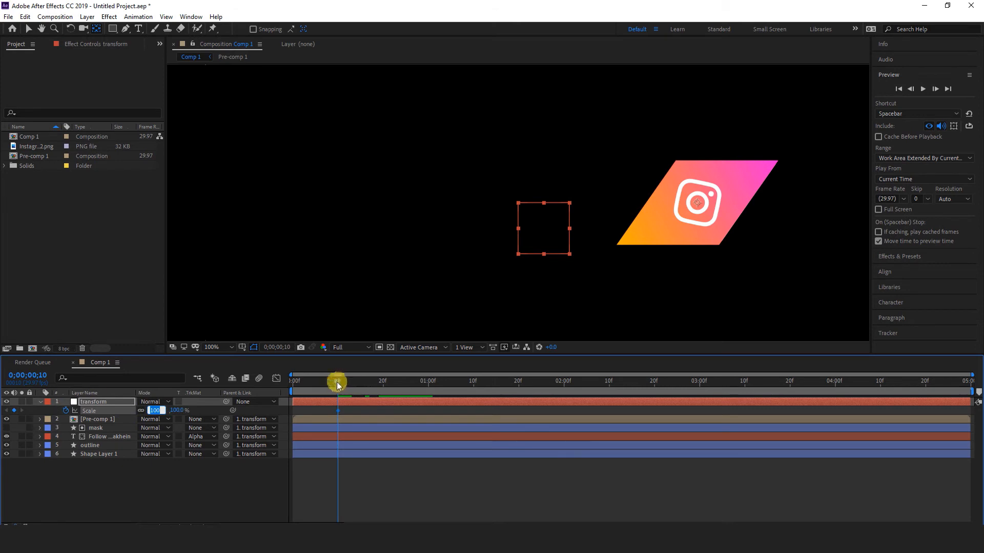
left_click_drag(338, 381, 284, 388)
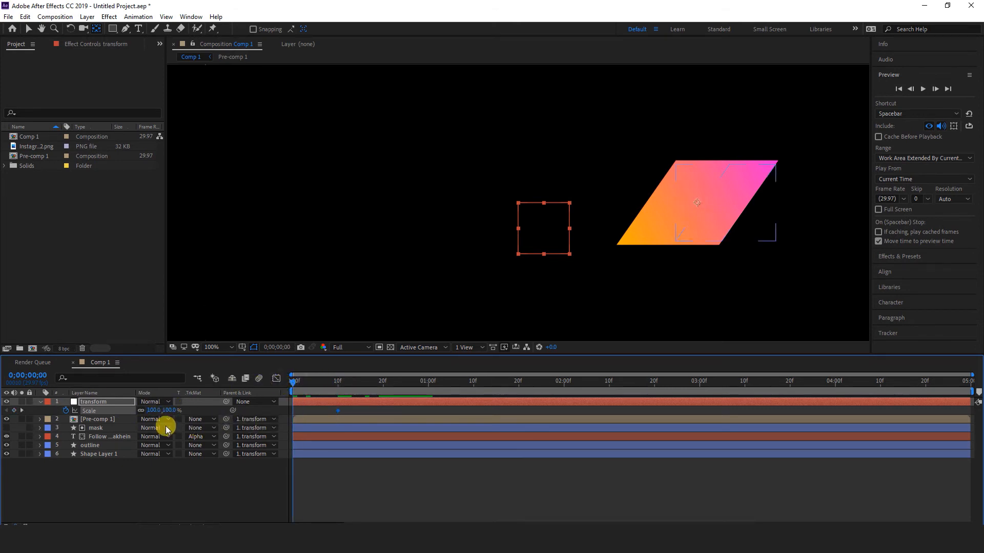
left_click(154, 410)
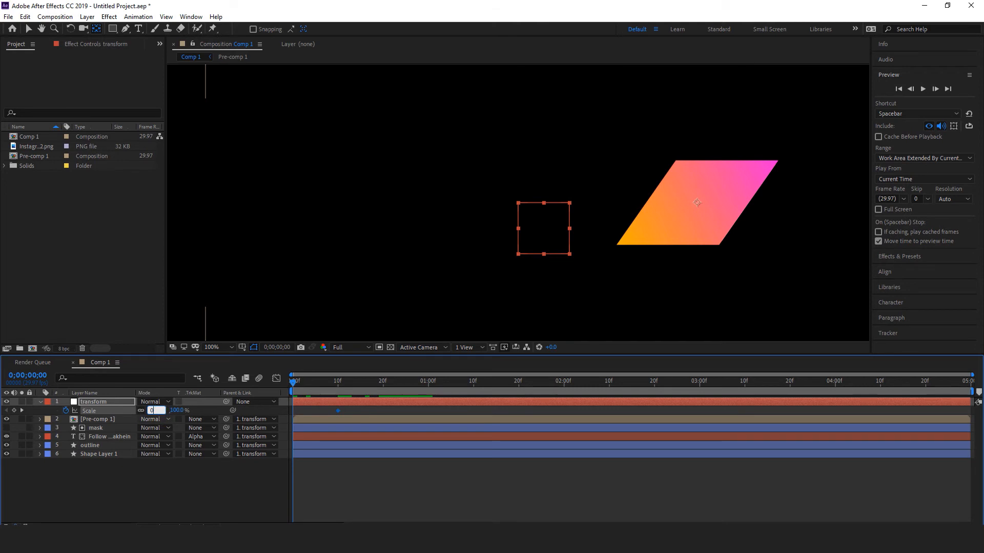
left_click(163, 418)
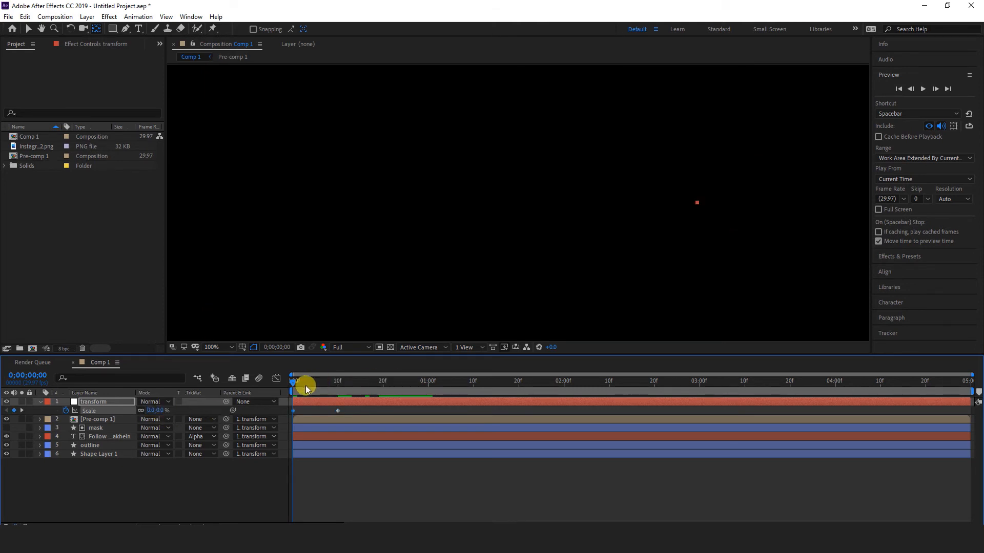
Step: Apply Easy Ease to both Scale keyframes and reshape their speed graph so the peak falls near the start
left_click_drag(351, 409, 290, 417)
right_click(338, 411)
mouse_move(395, 407)
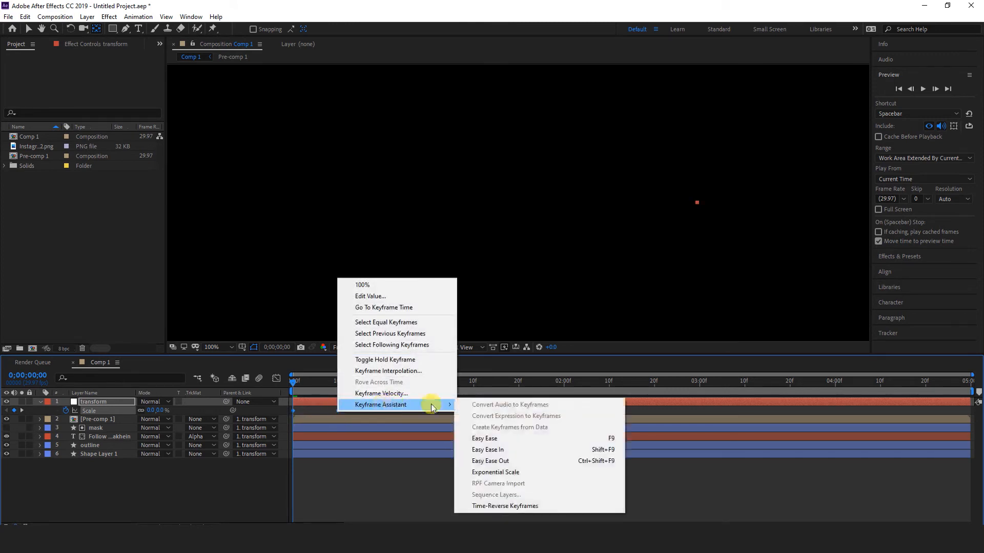
left_click(481, 439)
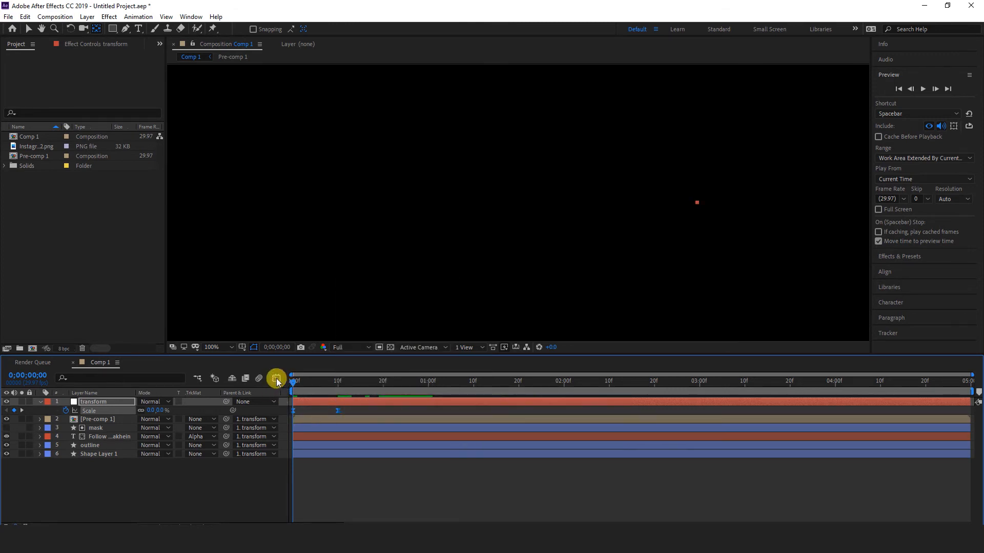
left_click(277, 379)
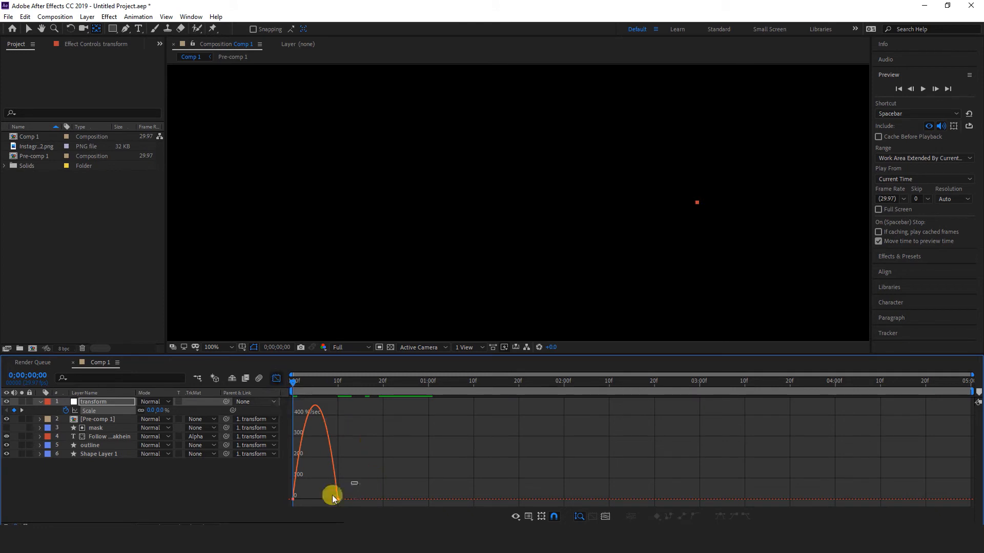
left_click_drag(329, 501, 275, 392)
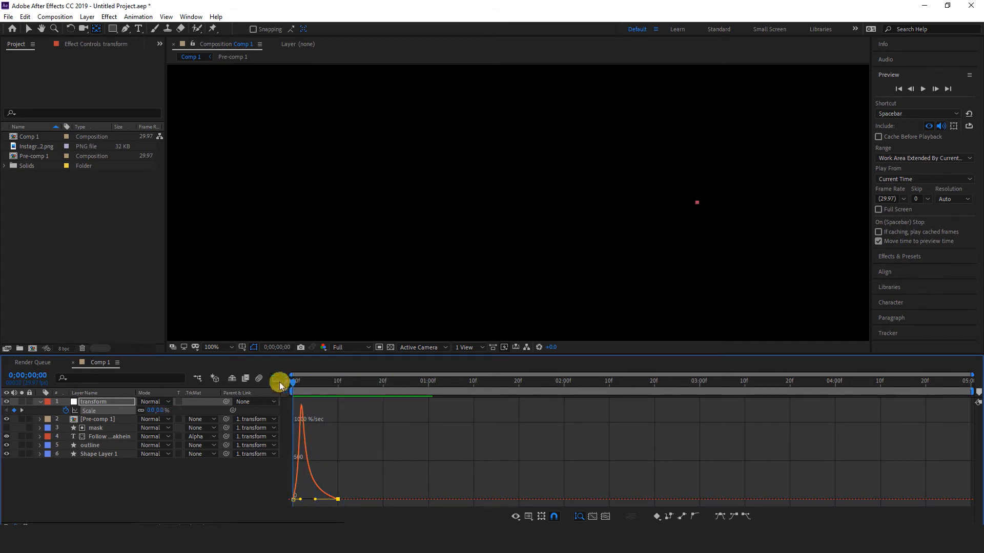
left_click(279, 381)
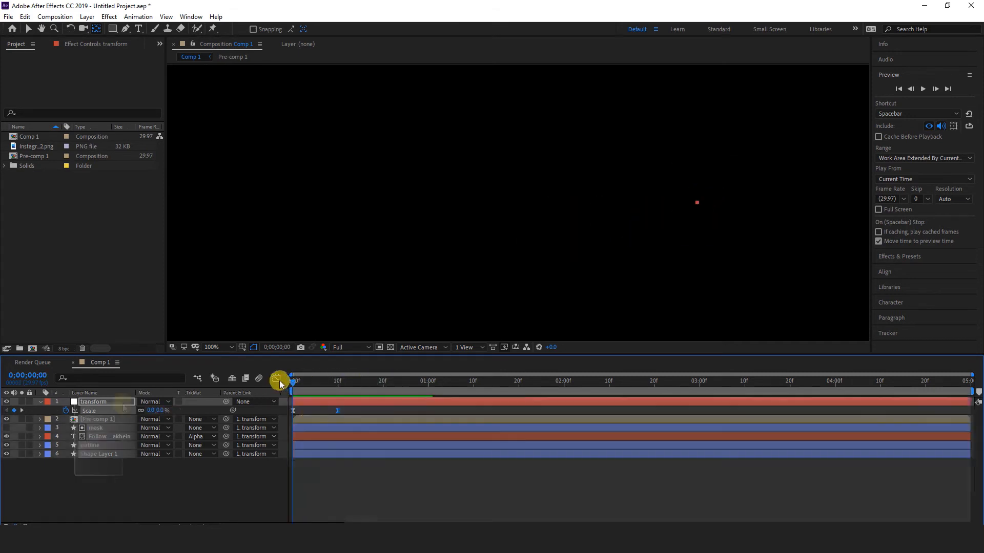
Step: Pre-compose all the layers of Comp 1, including the transform null, into one composition
right_click(104, 455)
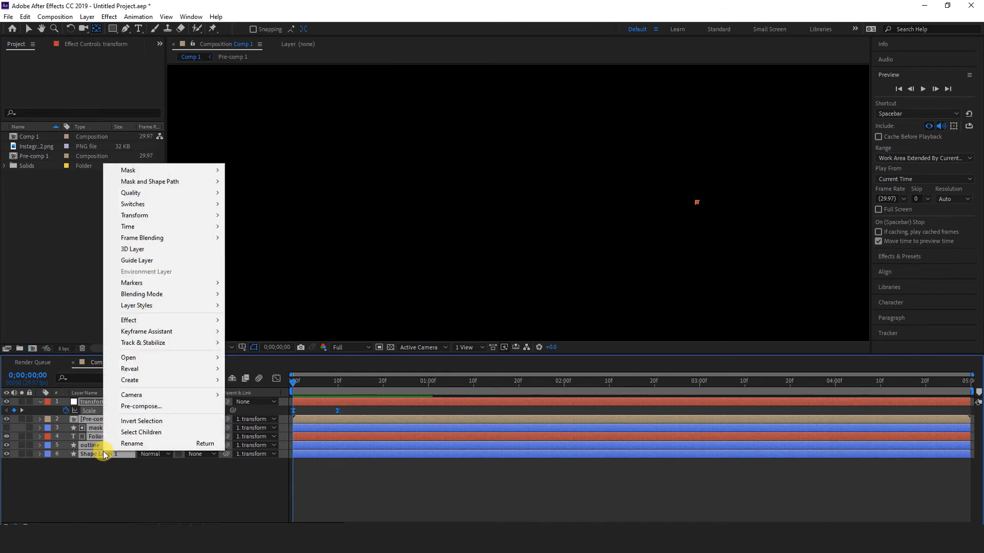
left_click(140, 406)
left_click(521, 337)
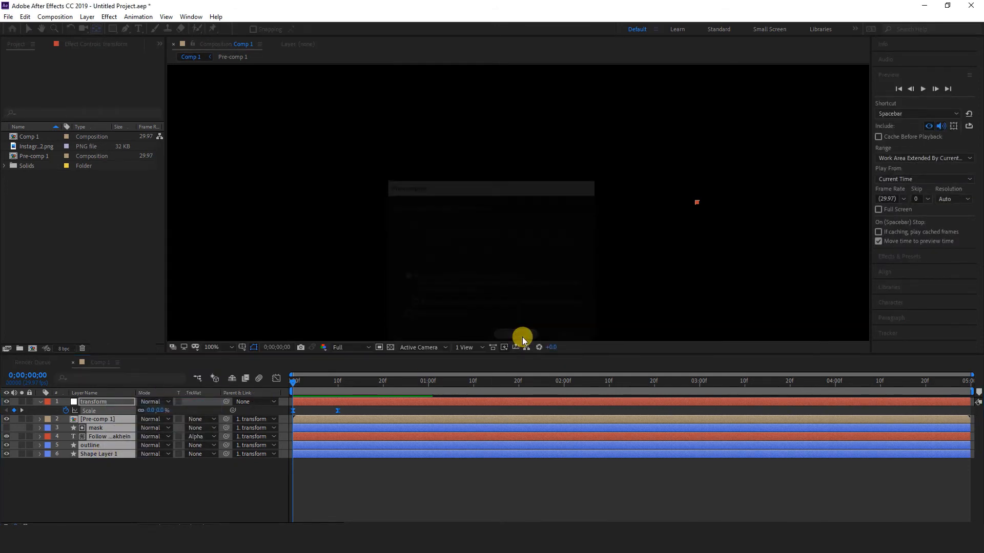
left_click(109, 482)
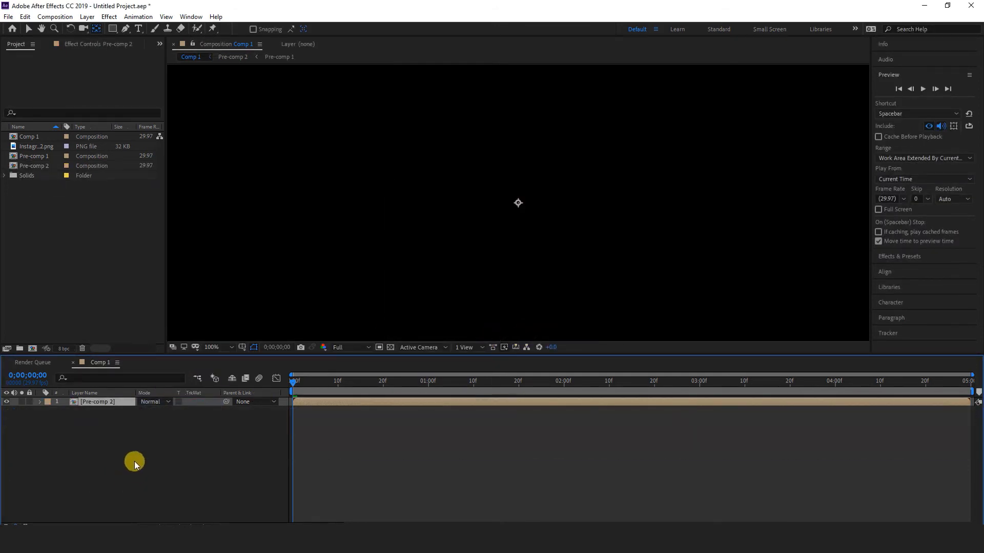
Step: Create a new HDTV 1080 29.97 composition with a duration of 0;00;10;00
left_click(55, 16)
left_click(62, 29)
left_click(372, 294)
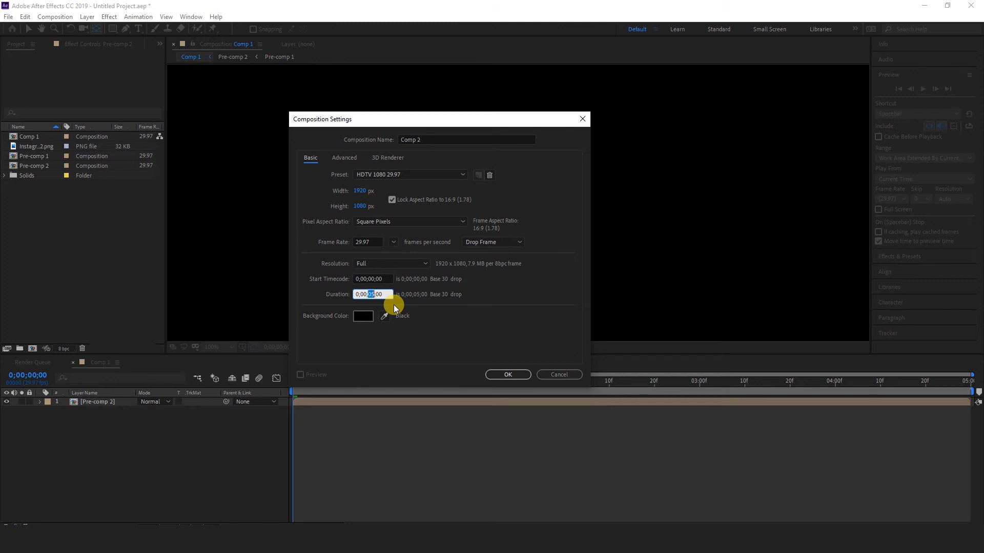
type("10")
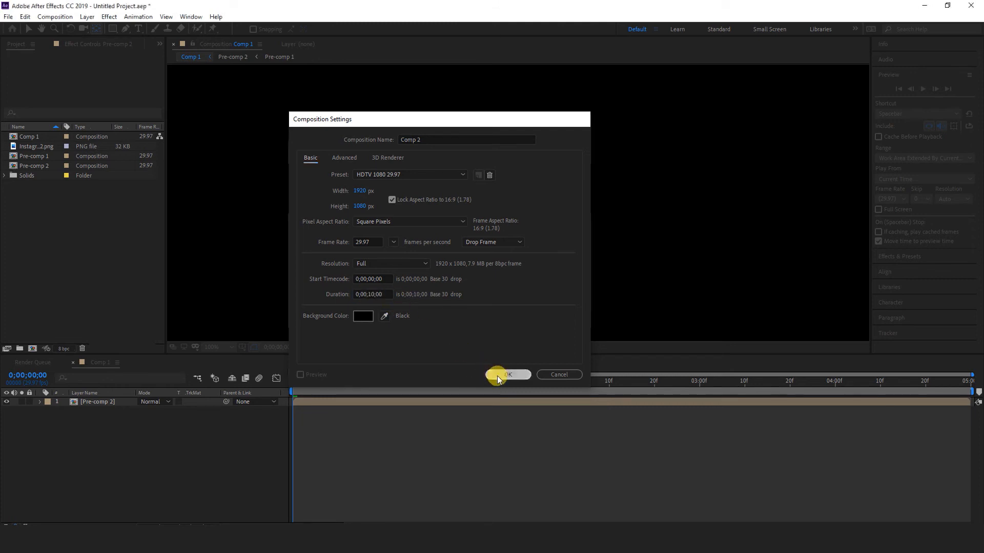
left_click(499, 375)
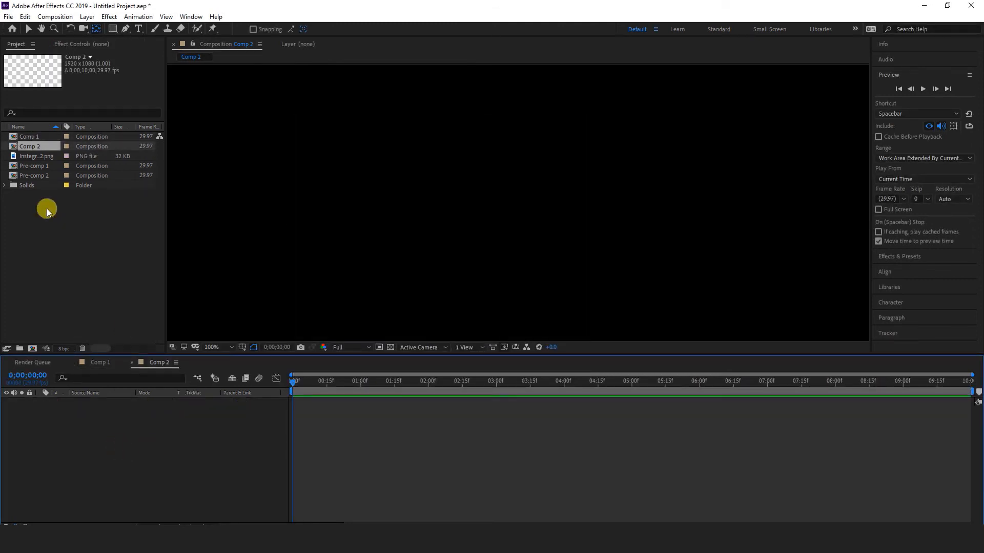
Step: Add Pre-comp 2 to the Comp 2 timeline and rename the layer "in"
left_click(34, 176)
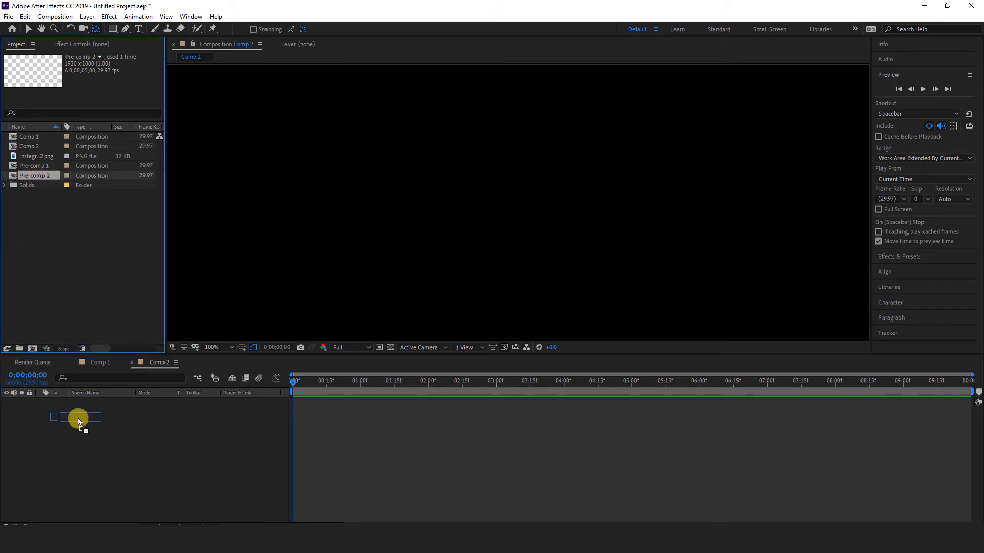
left_click_drag(78, 419, 75, 417)
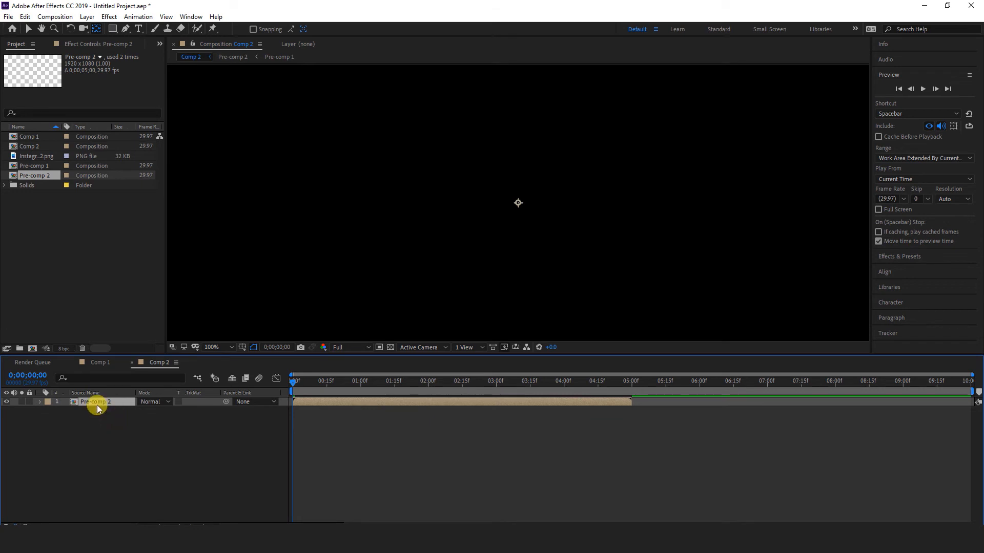
right_click(99, 407)
left_click(125, 399)
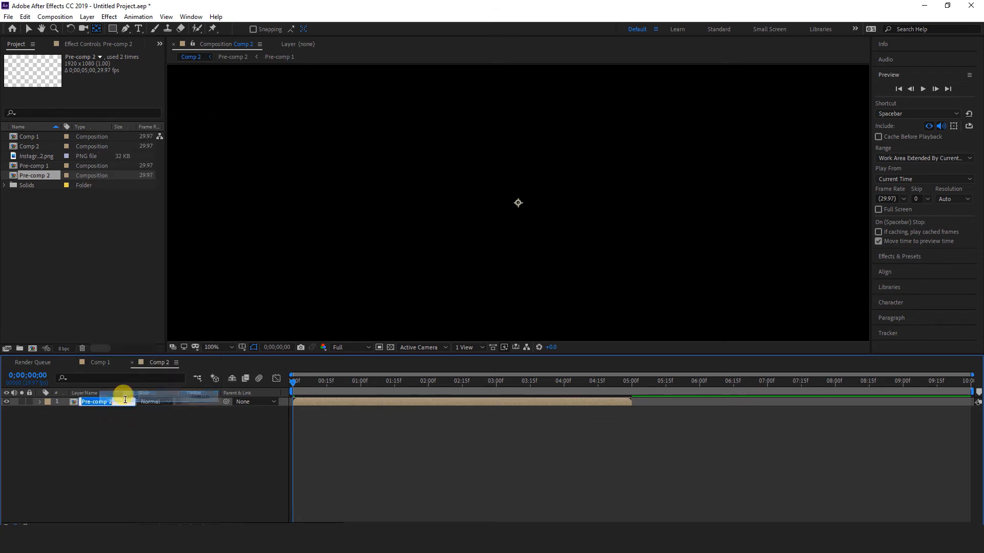
left_click(107, 434)
Step: Duplicate the "in" layer and rename the copy "out"
left_click(99, 402)
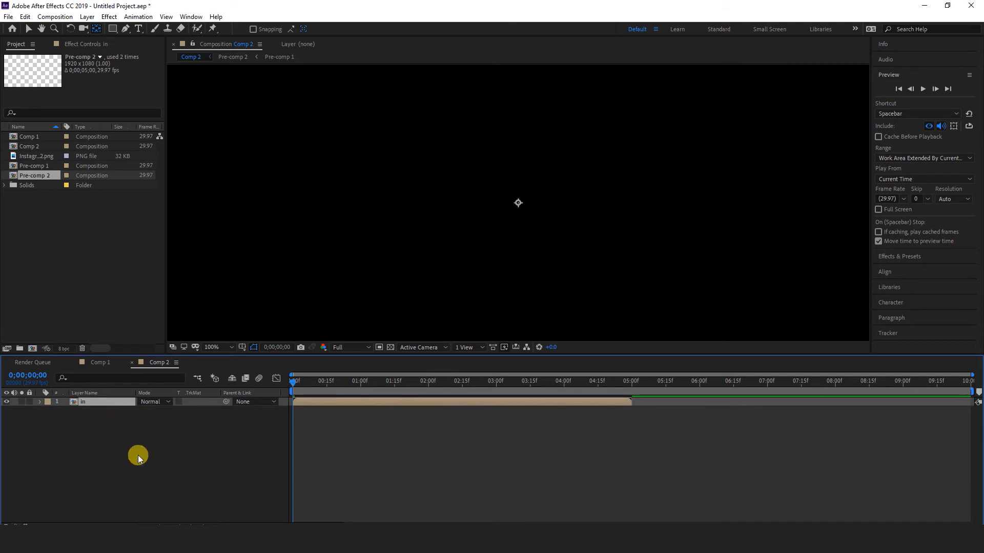
key("ctrl+d")
right_click(108, 400)
left_click(136, 399)
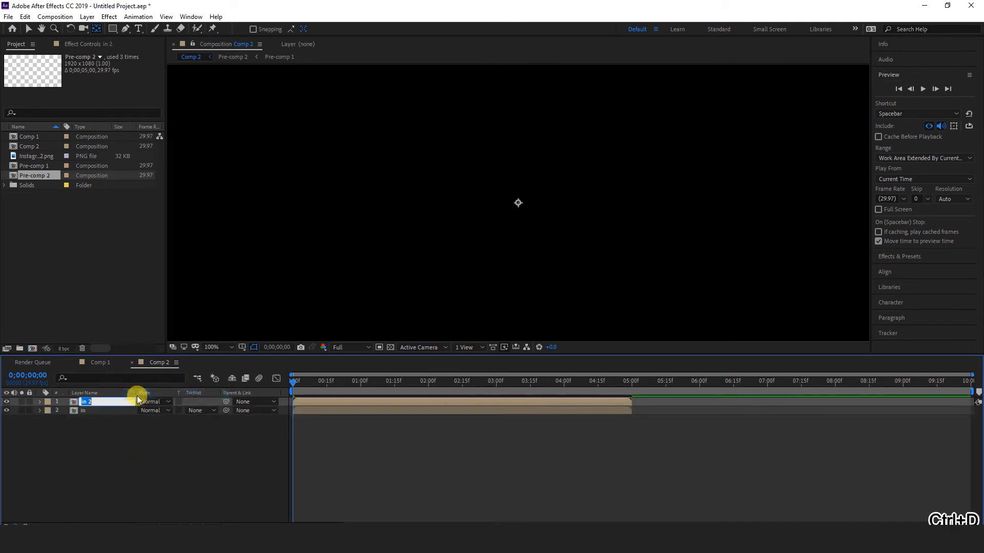
type("out")
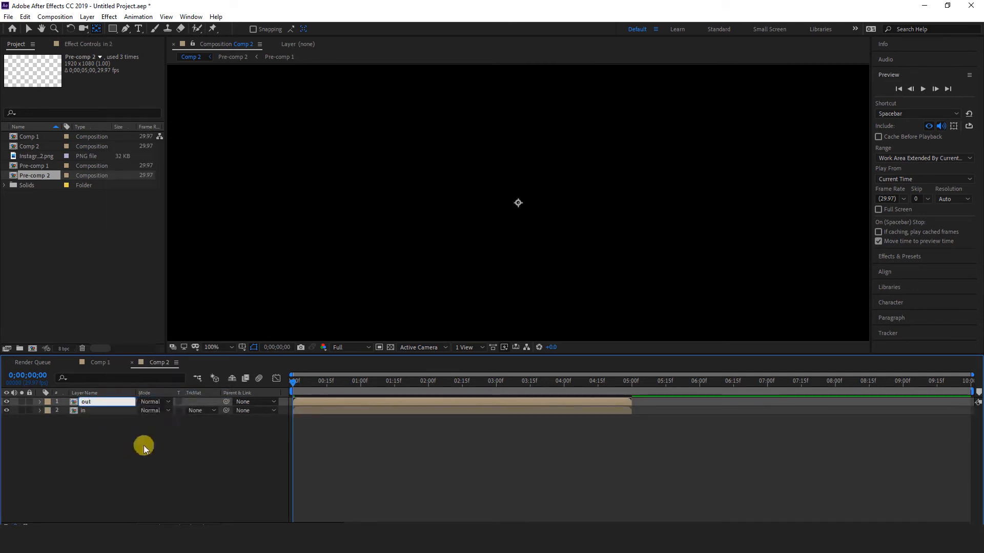
left_click(112, 423)
Step: Move the "out" layer to start at 5 seconds, where "in" ends, and time-reverse it
left_click(97, 402)
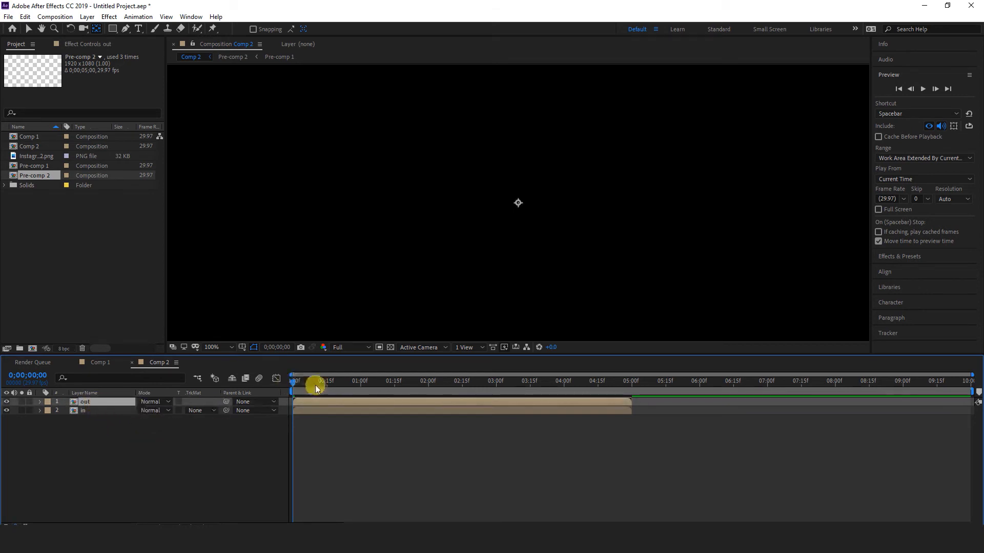
left_click(28, 29)
left_click_drag(440, 401, 776, 393)
right_click(732, 404)
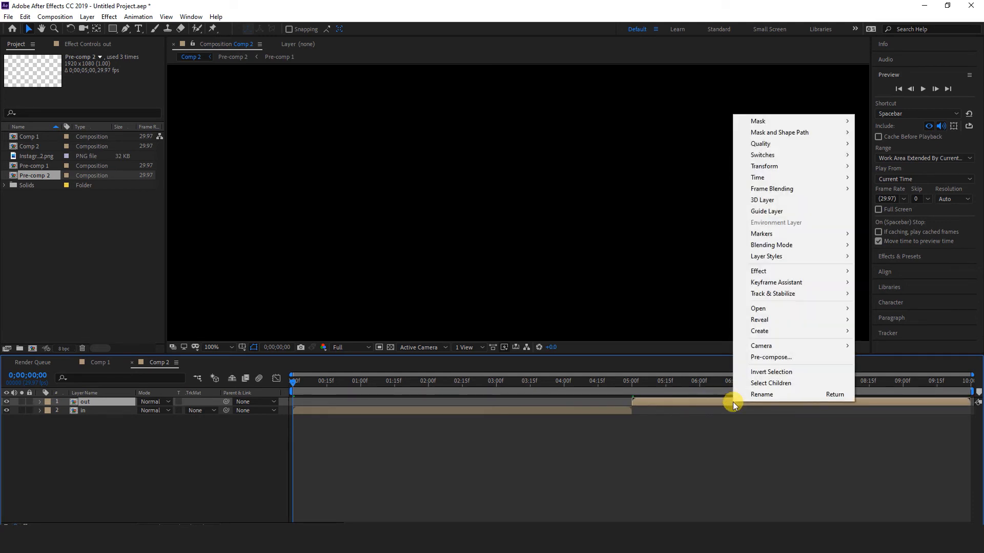
mouse_move(758, 177)
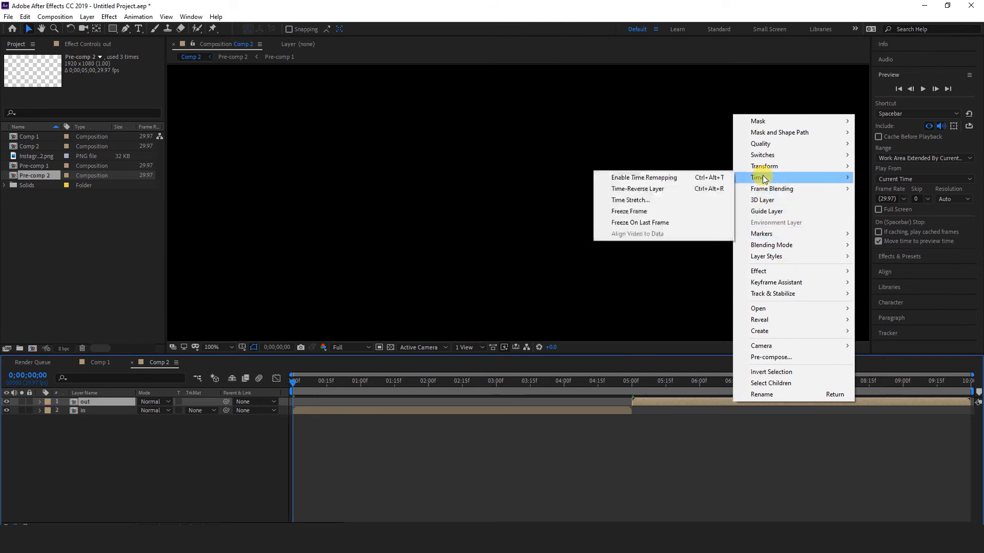
left_click(643, 189)
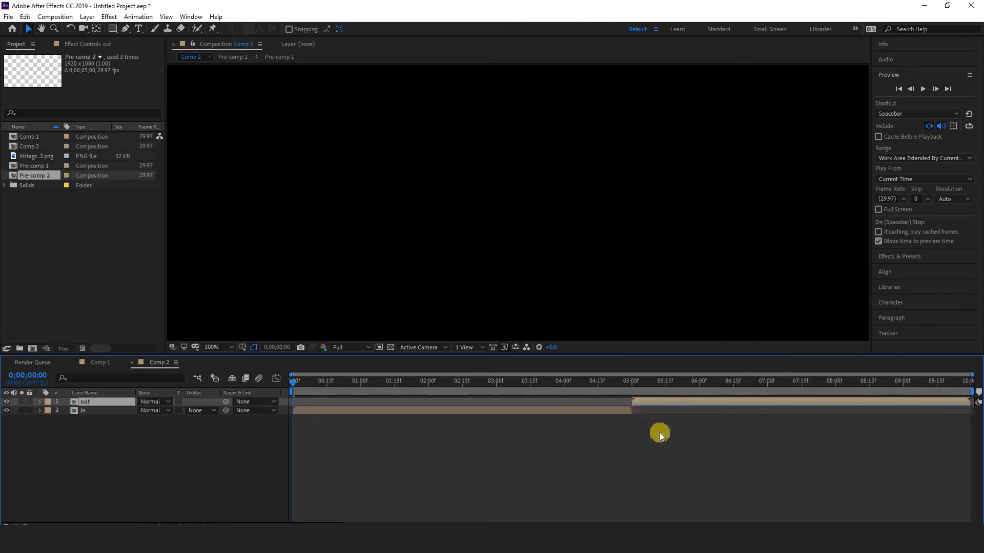
Step: Play back Comp 2 from the start to check the in and out animation
left_click(328, 464)
key("space")
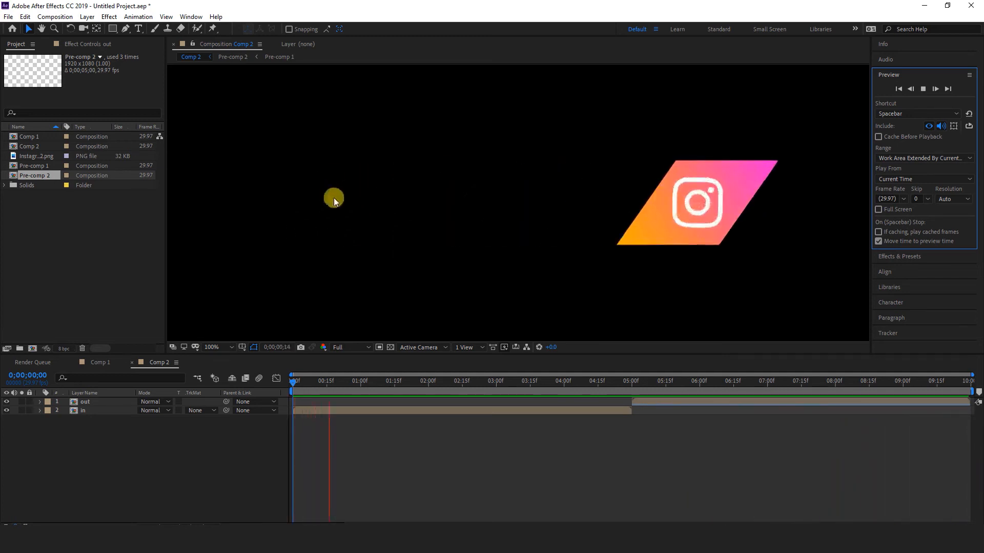
Step: Add Comp 2 to the render queue and set its output module to QuickTime with RGB + Alpha channels and audio output off
left_click(55, 17)
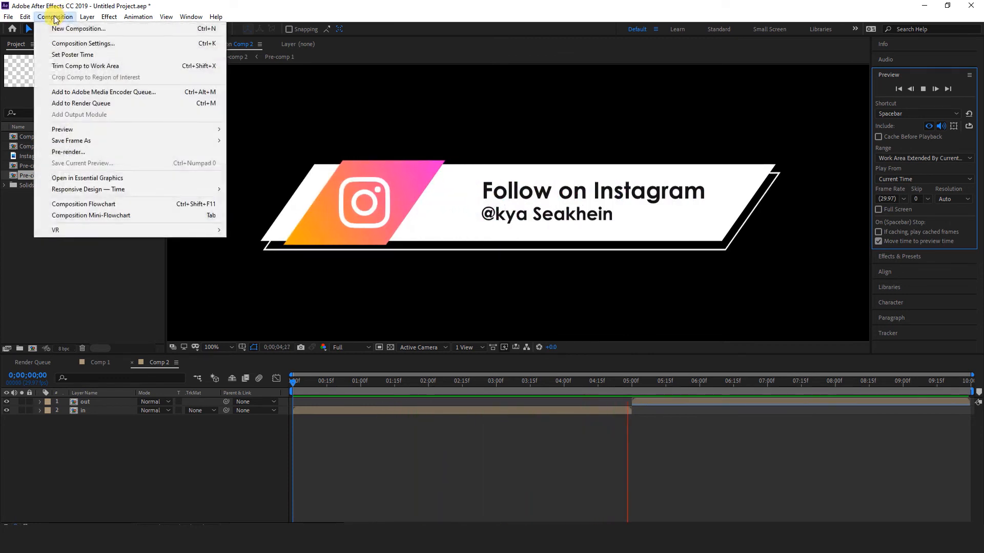
left_click(82, 103)
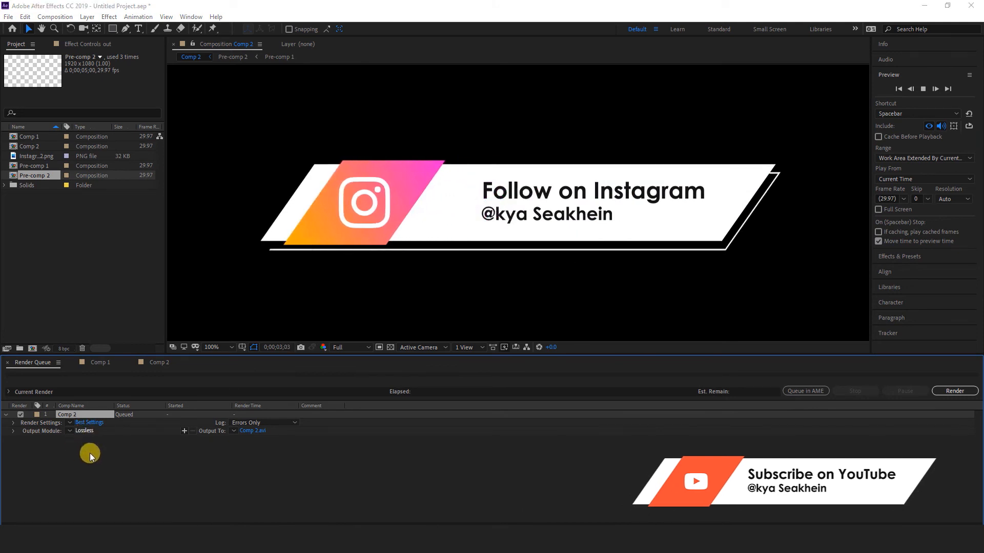
left_click(82, 431)
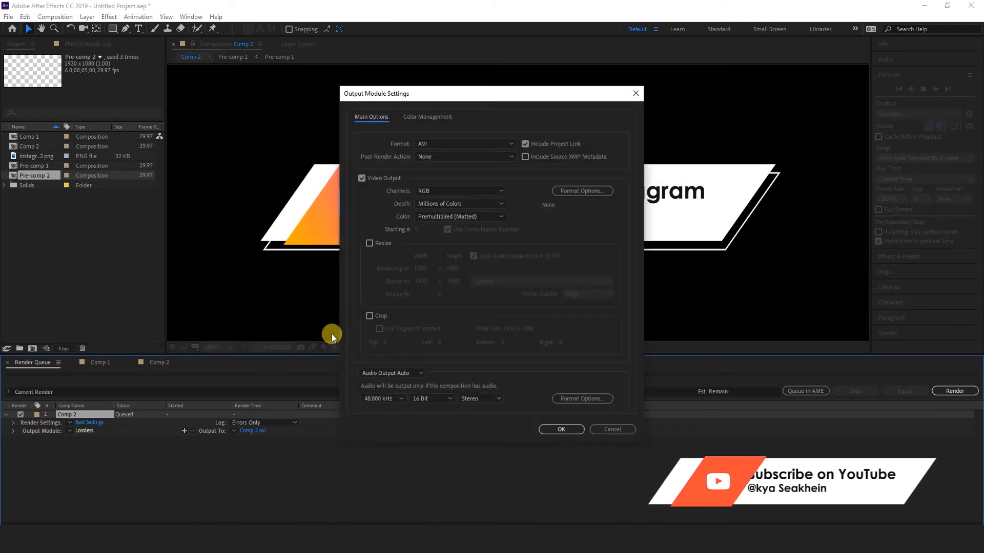
left_click(494, 144)
left_click(446, 256)
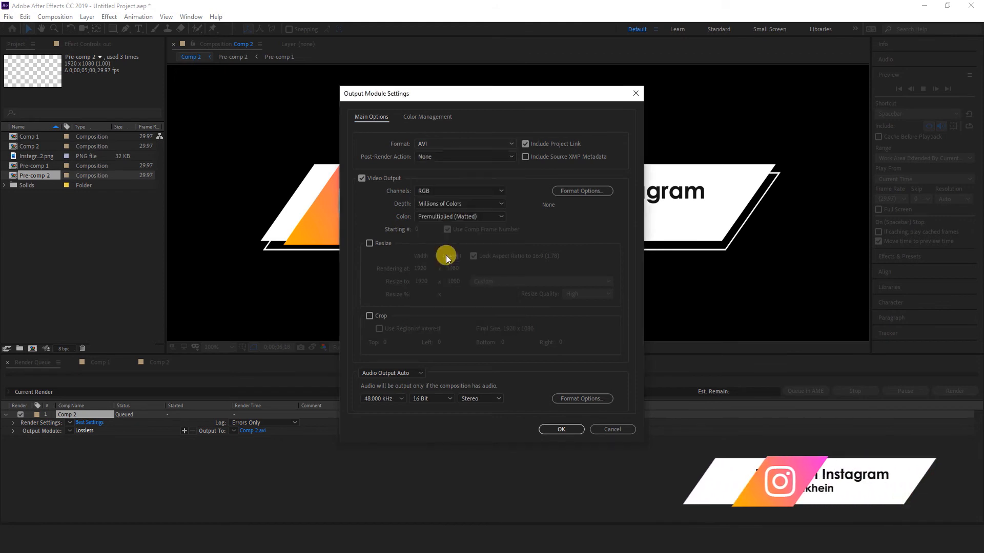
left_click(454, 195)
left_click(436, 226)
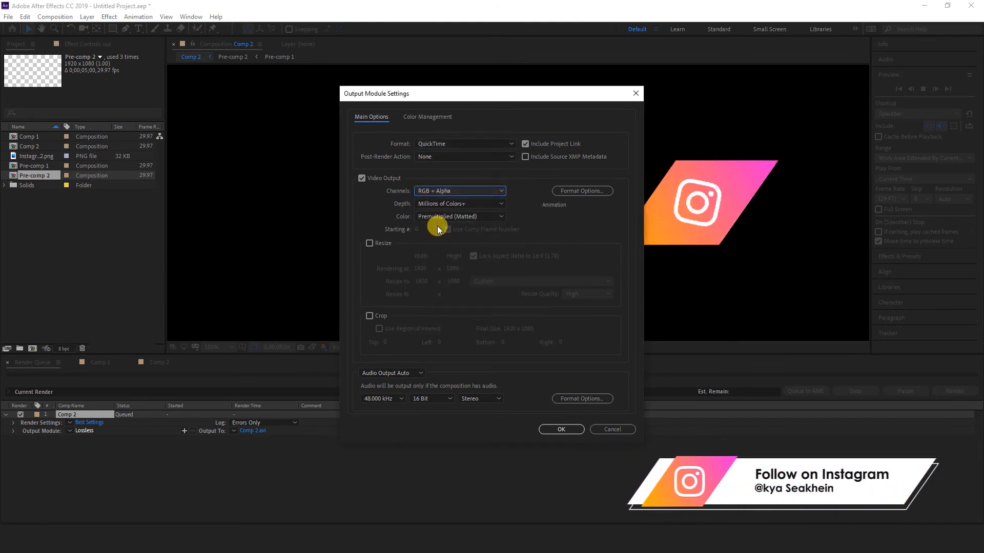
left_click(417, 373)
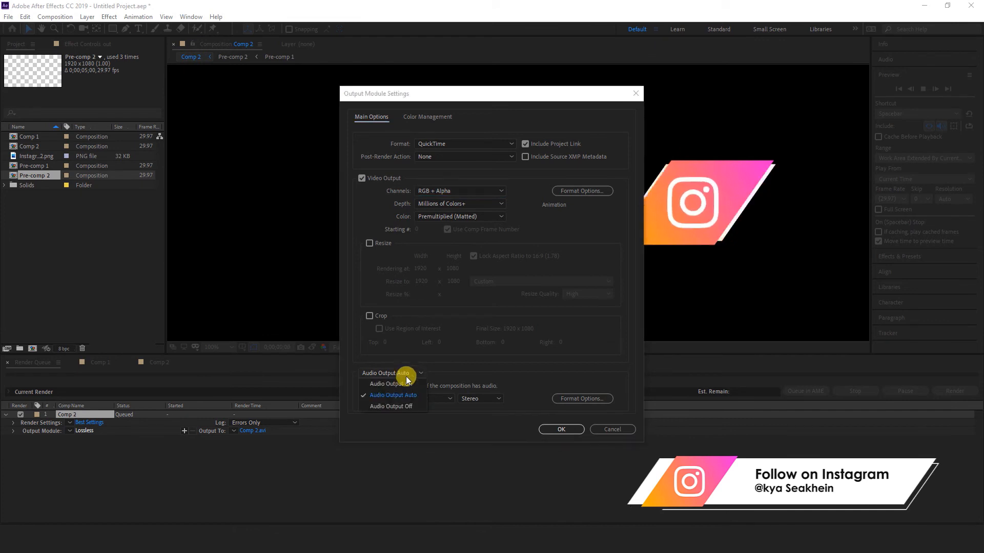
left_click(384, 406)
left_click(562, 429)
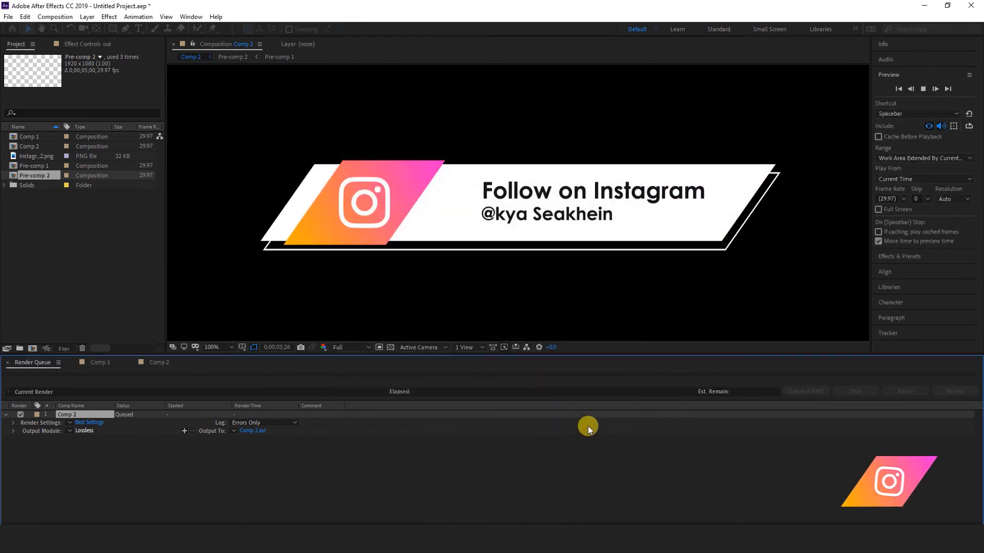
Step: Set the output file to Comp 23 in the nested video folder and start the render
left_click(248, 431)
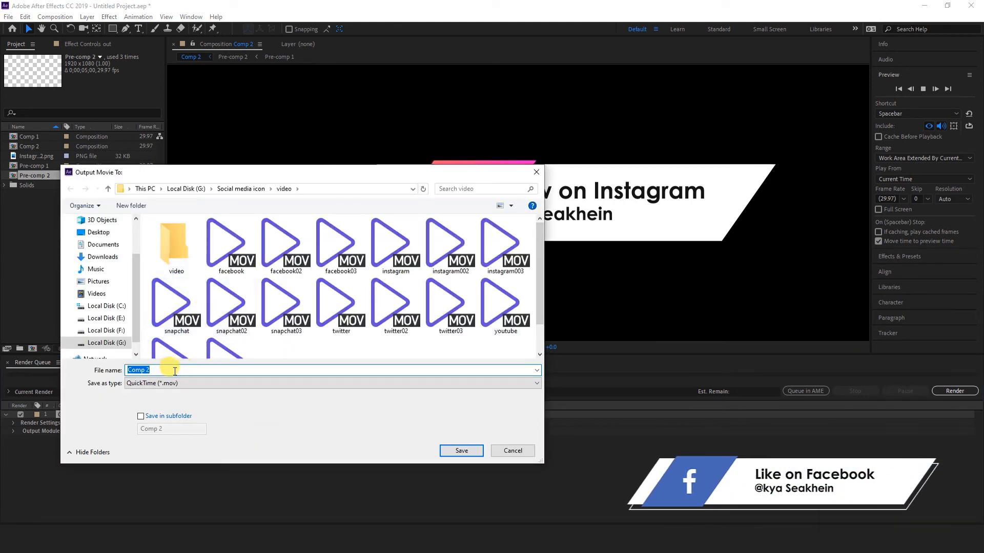
left_click(165, 259)
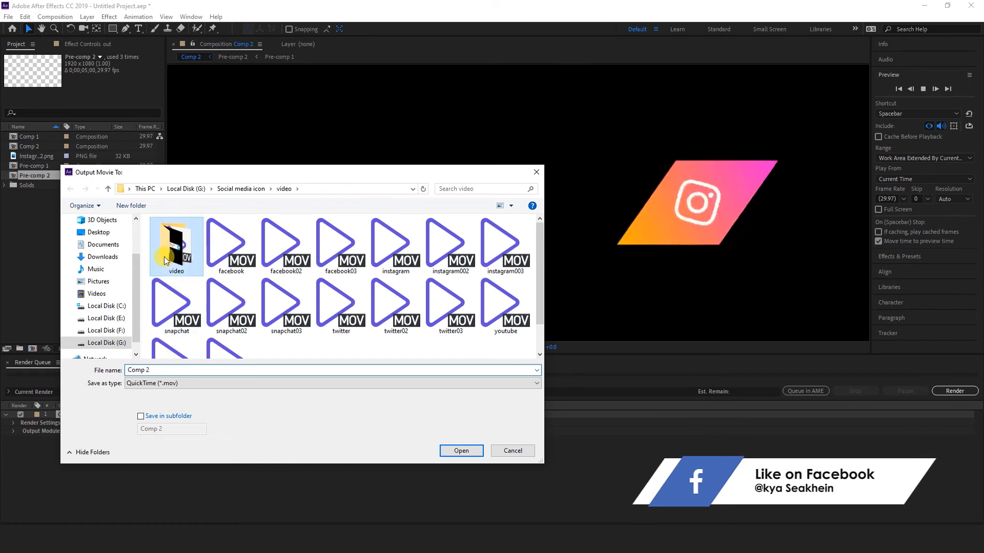
double_click(165, 259)
left_click(165, 370)
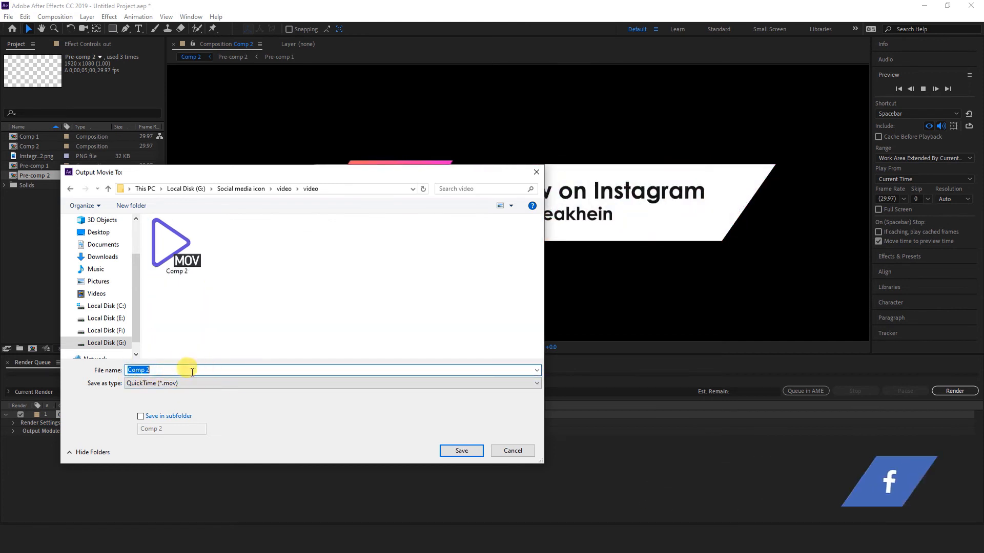
left_click(257, 369)
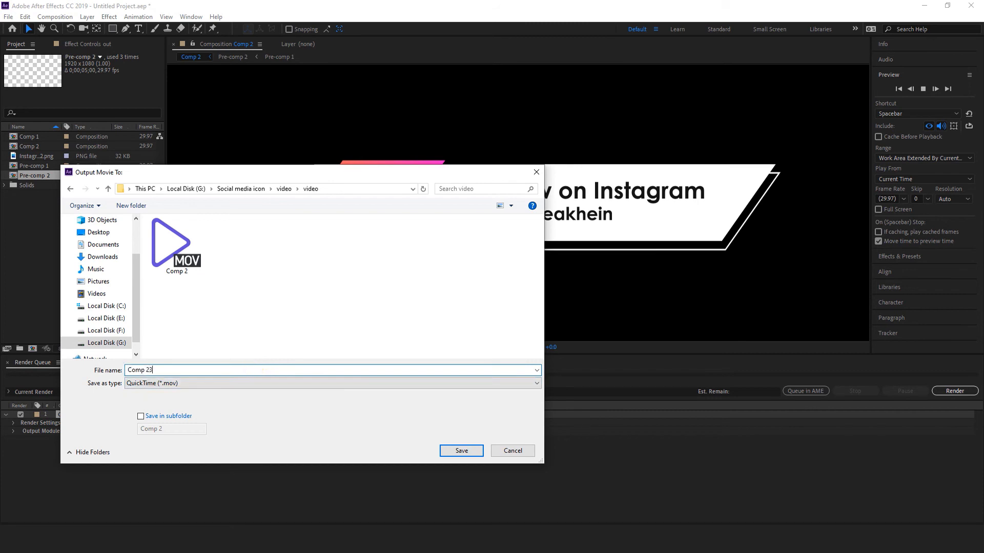
left_click(463, 452)
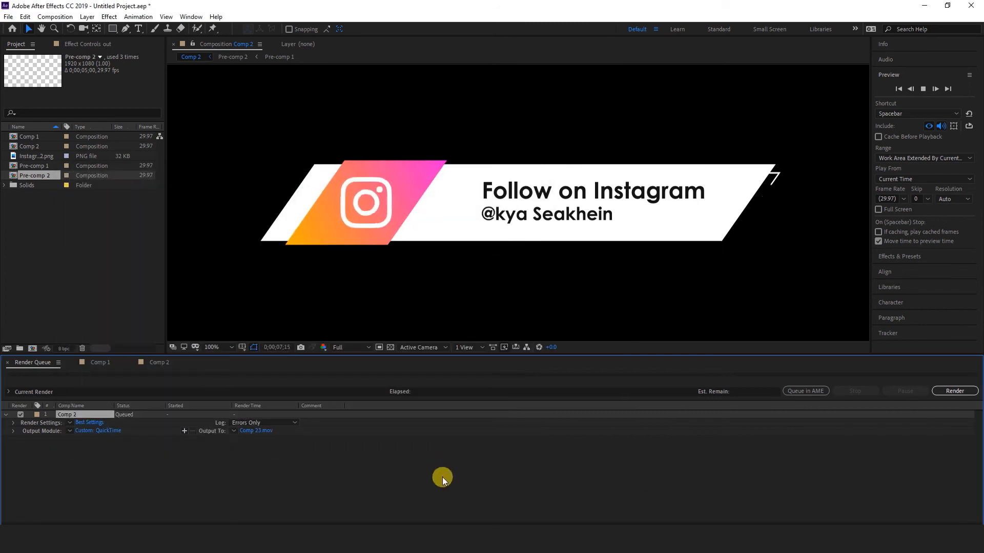
left_click(961, 399)
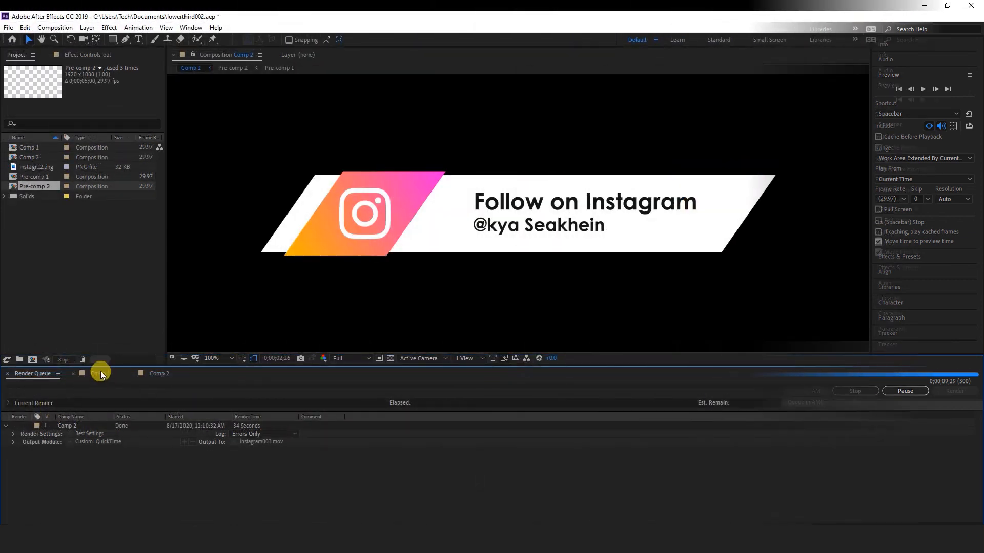
Step: Open Pre-comp 2 from Comp 2 and change the word Instagram to Twitter in the "Follow on" text layer
left_click(156, 373)
left_click(137, 448)
left_click(82, 421)
double_click(89, 422)
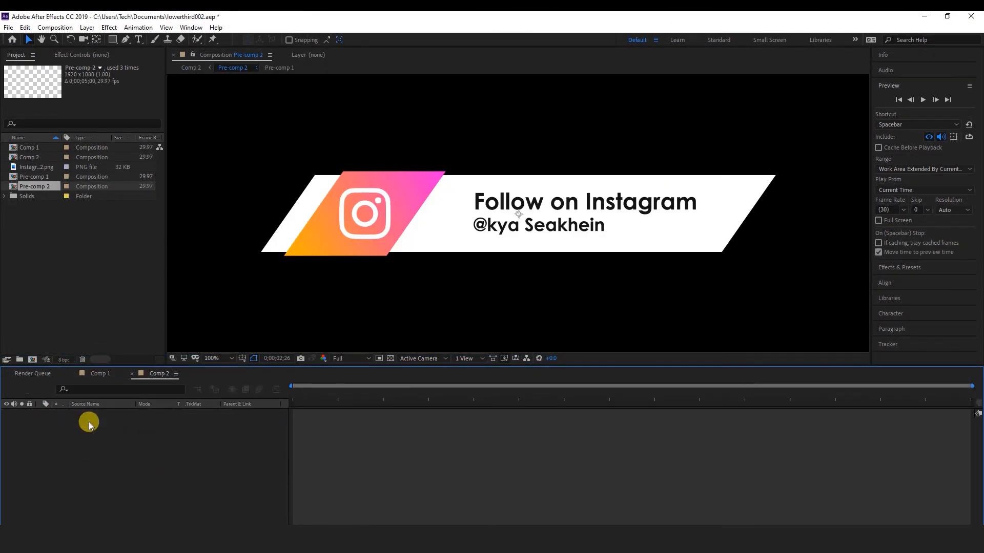
left_click(95, 439)
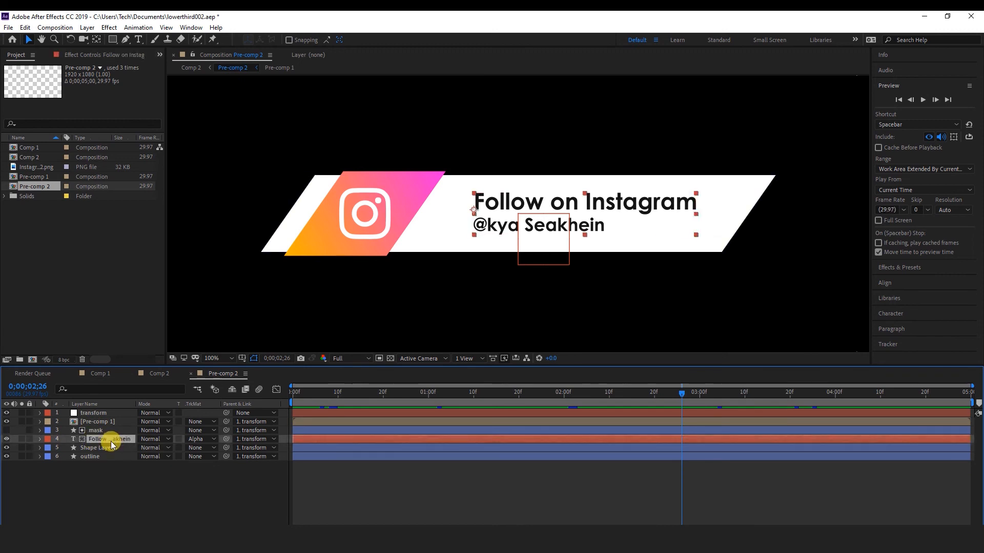
double_click(111, 441)
left_click(622, 199)
double_click(619, 213)
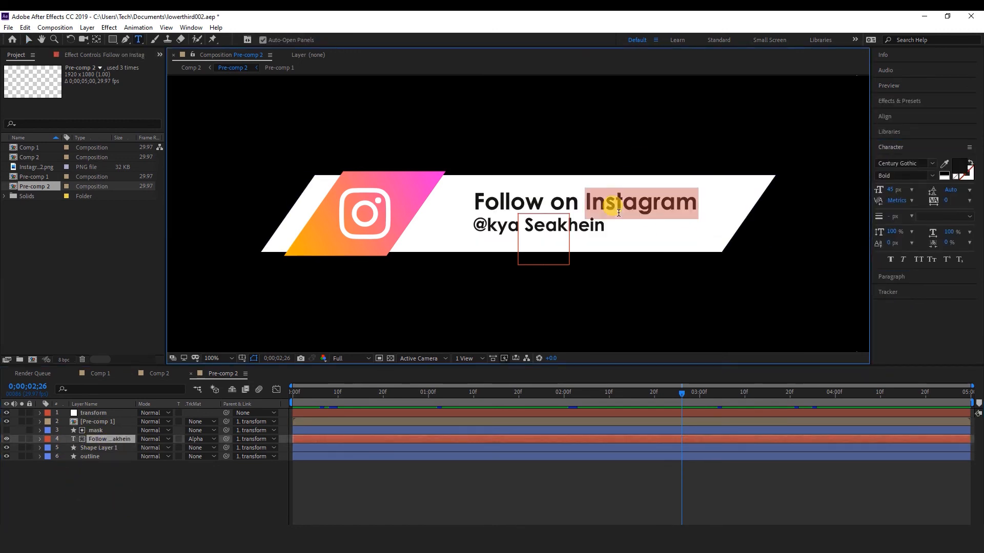
type("Twitte")
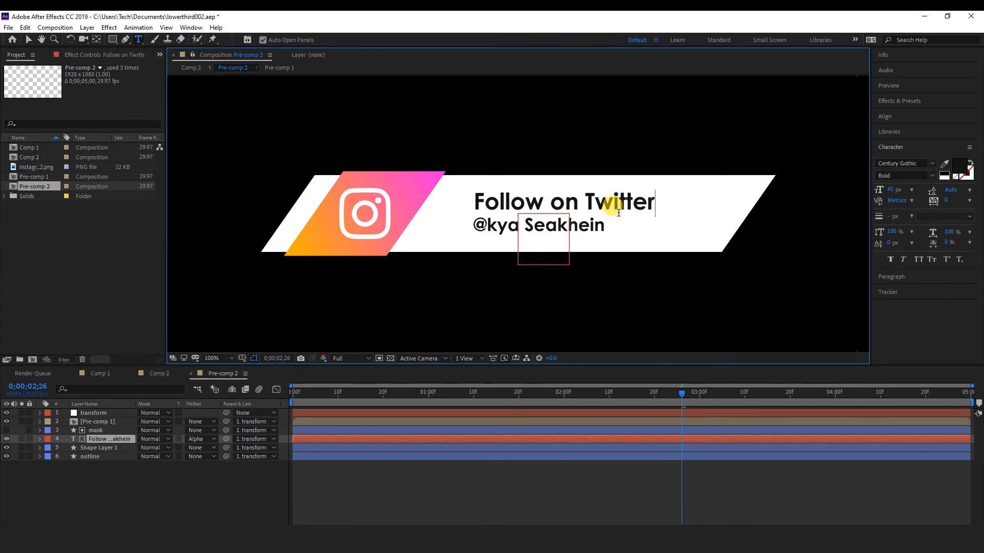
left_click(135, 492)
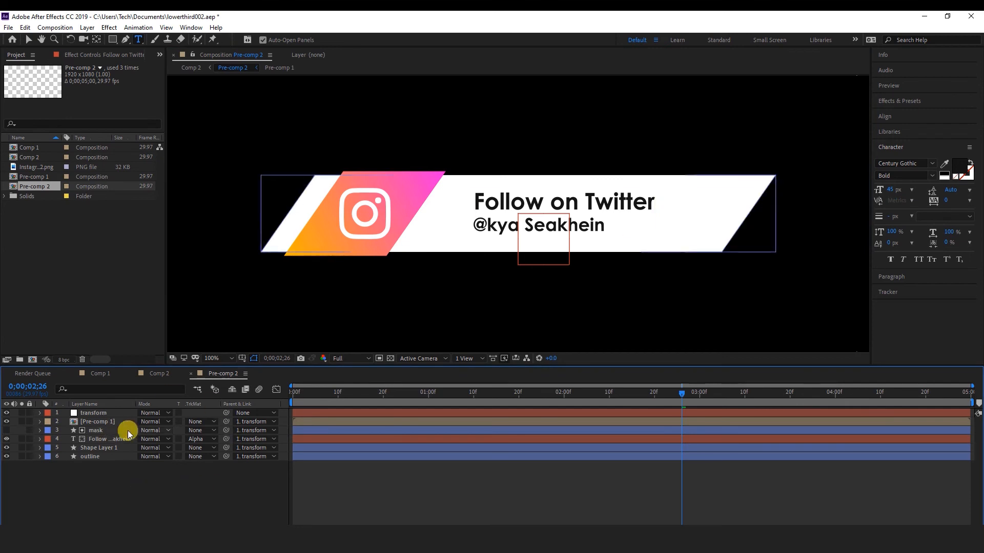
Step: Open Pre-comp 1 from Pre-comp 2 and import Twitter-icon from the Social media icon folder into the project
left_click(97, 424)
double_click(98, 424)
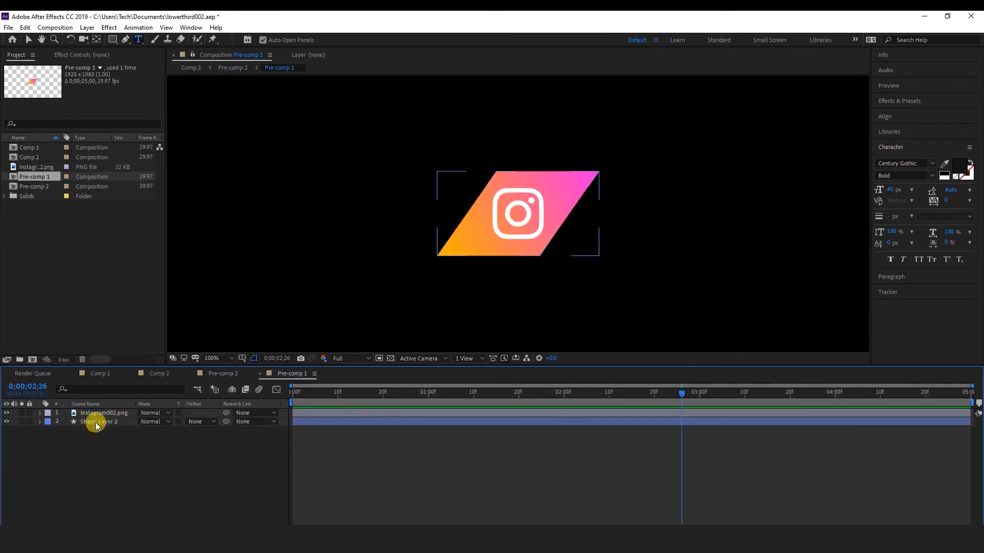
left_click(100, 415)
double_click(95, 413)
left_click(75, 276)
right_click(75, 276)
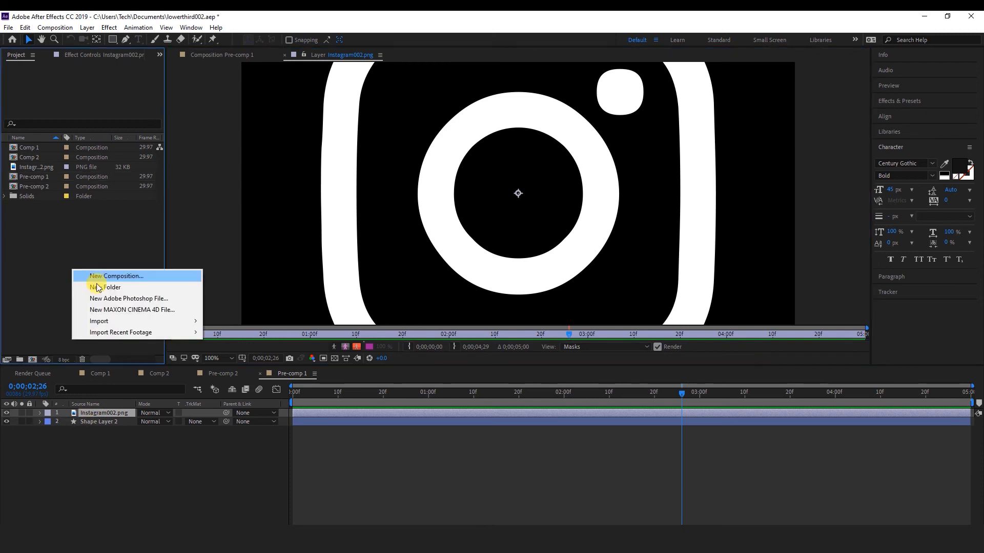
left_click(220, 321)
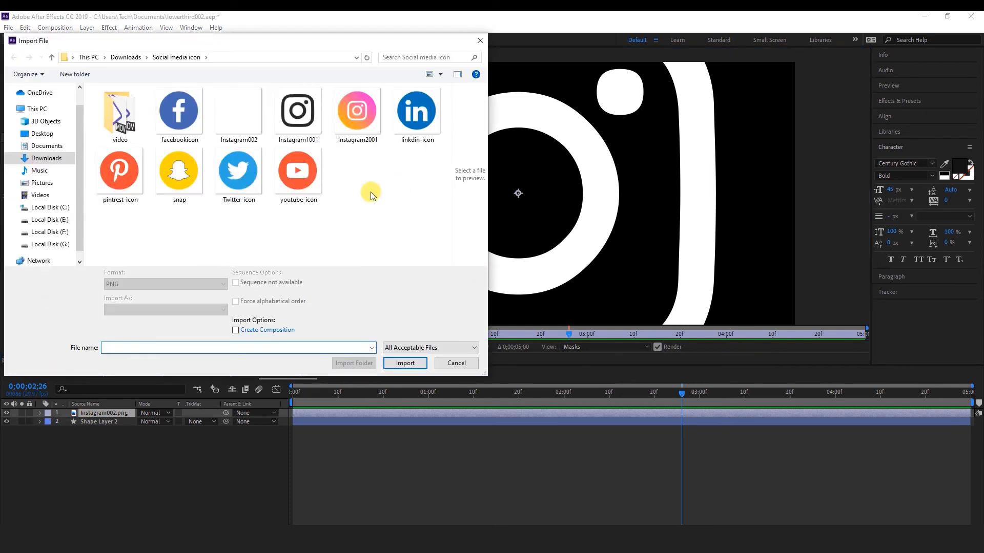
left_click(238, 171)
left_click(404, 363)
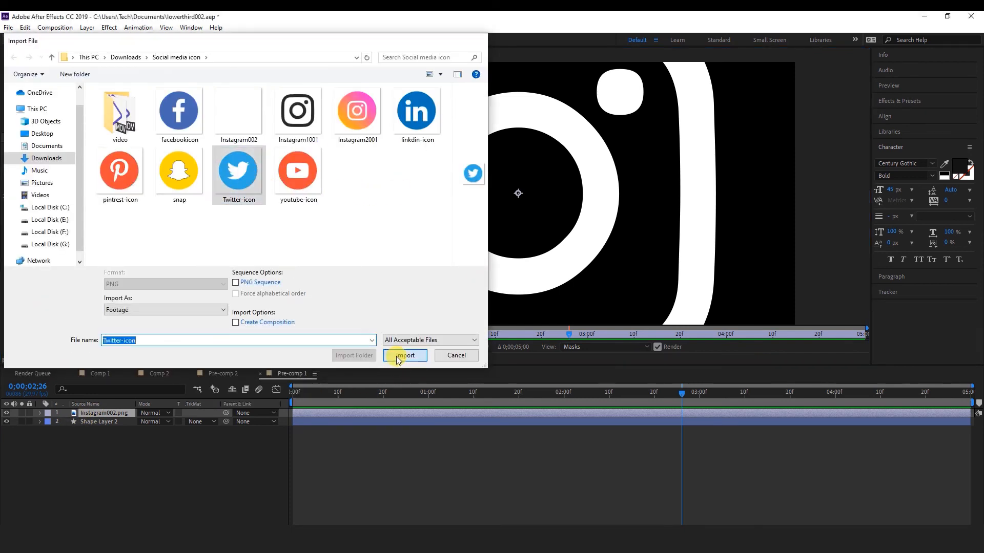
Step: Add Twitter-icon.png to the Pre-comp 1 timeline and set its scale to 7%
left_click_drag(33, 206, 99, 480)
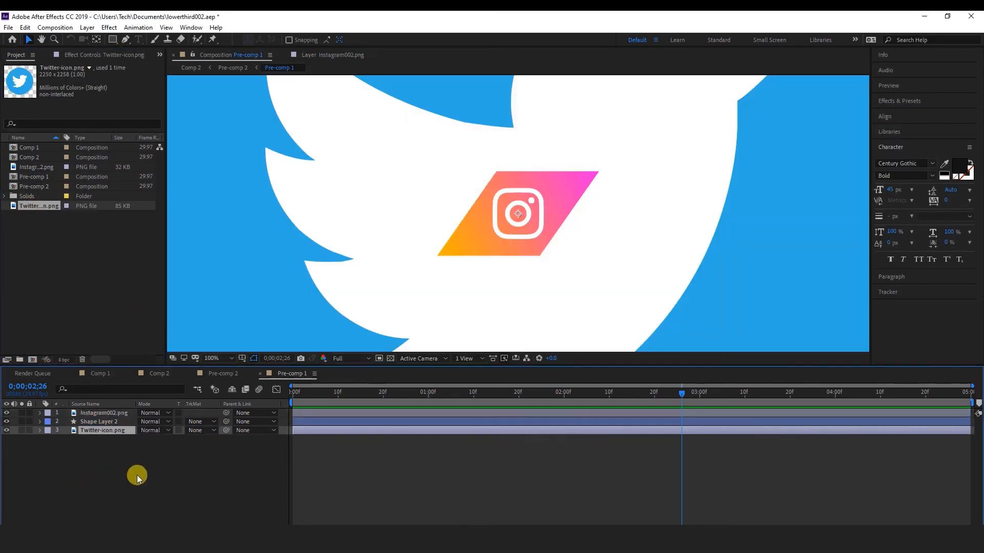
left_click(40, 431)
type("13")
left_click(192, 486)
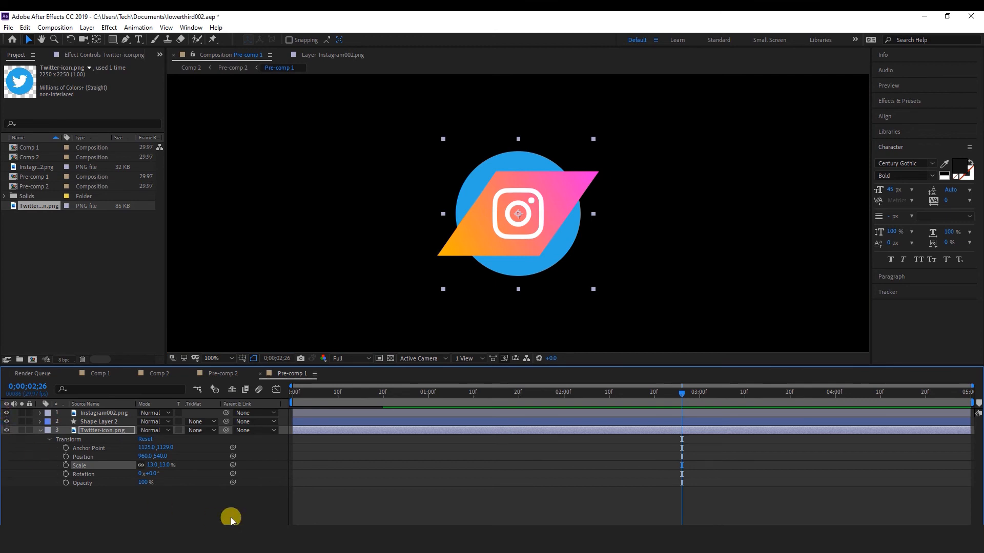
left_click(150, 466)
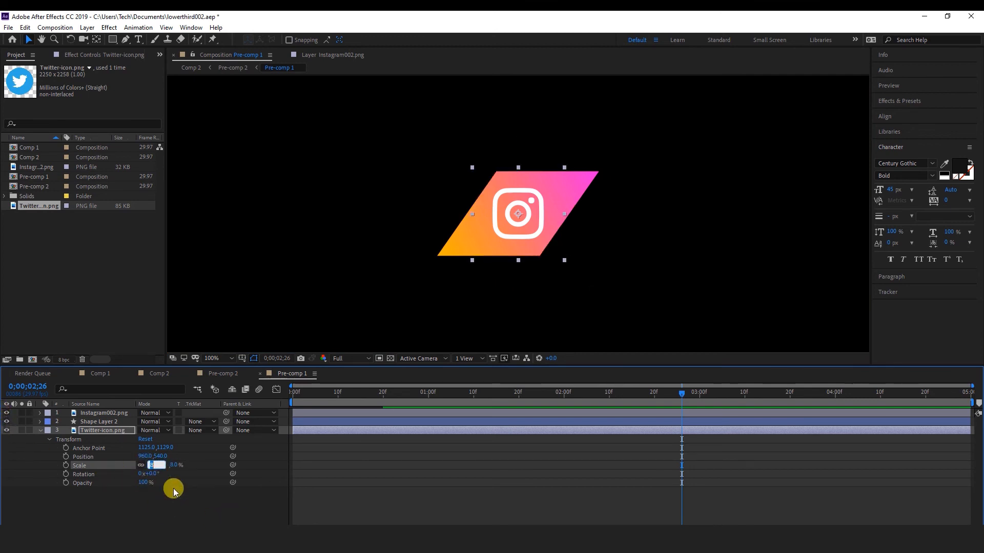
left_click(40, 431)
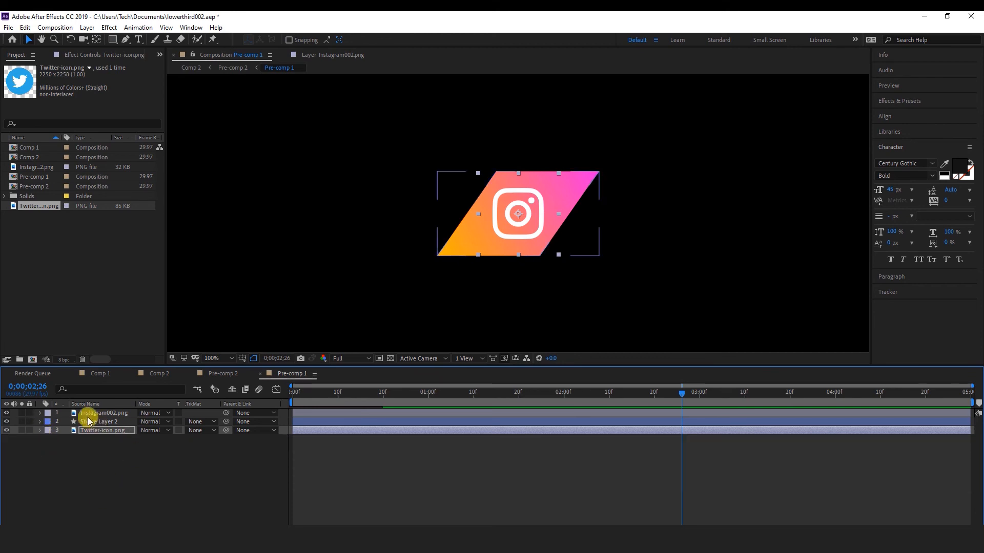
Step: Delete the Instagram002.png layer and move the Twitter icon layer above Shape Layer 2
left_click(100, 413)
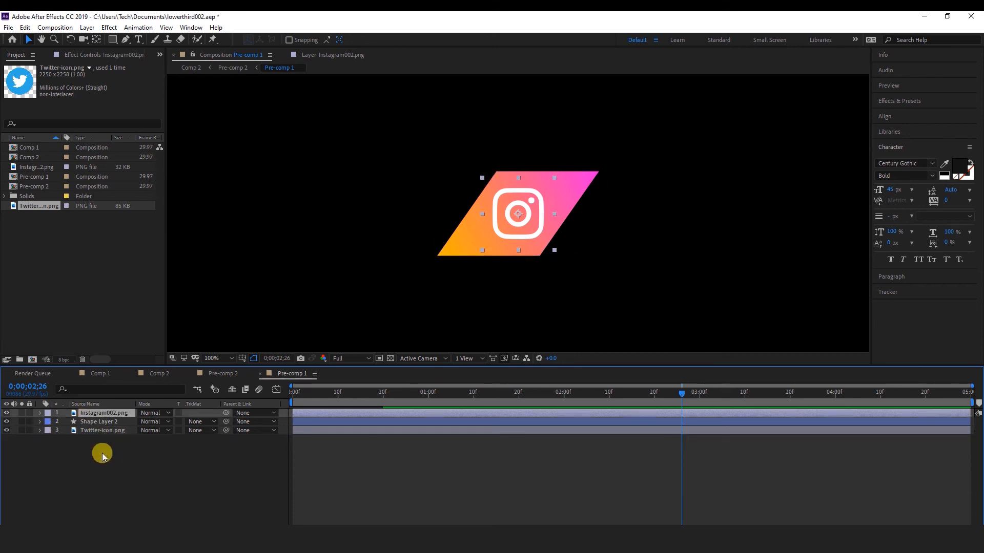
key("Delete")
left_click(100, 413)
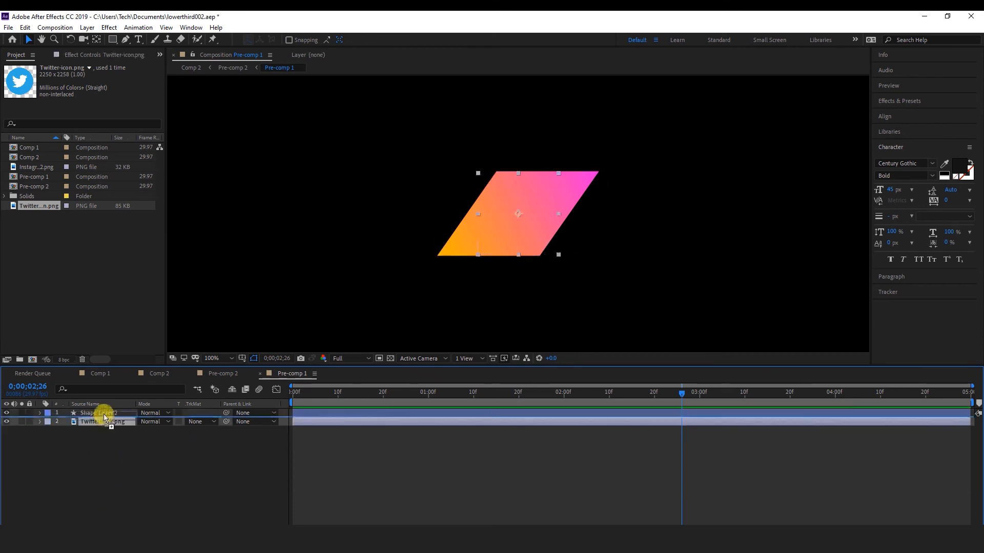
Step: Remove the effects from Shape Layer 2 and set its fill to the blue sampled from the Twitter icon
left_click(88, 421)
left_click(65, 441)
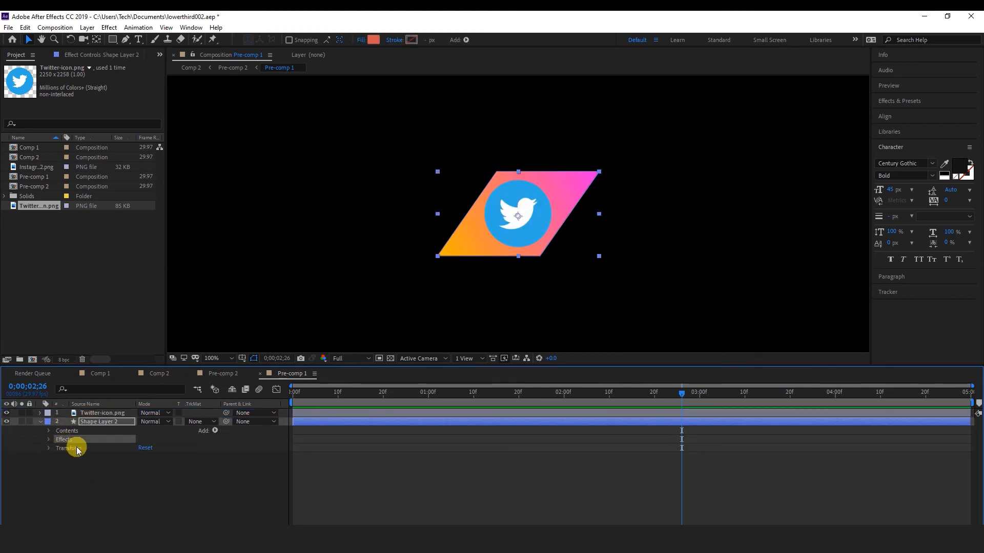
key("Delete")
left_click(373, 40)
left_click(746, 351)
left_click(523, 187)
left_click(763, 301)
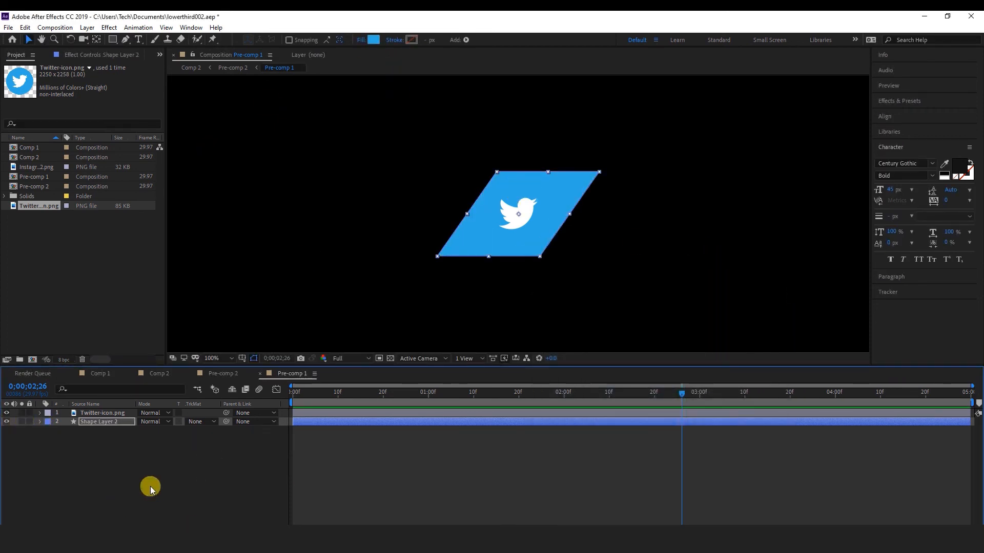
Step: Add scale and rotation keyframes to the Twitter icon layer at 20 frames
left_click(154, 493)
left_click(95, 413)
left_click(39, 412)
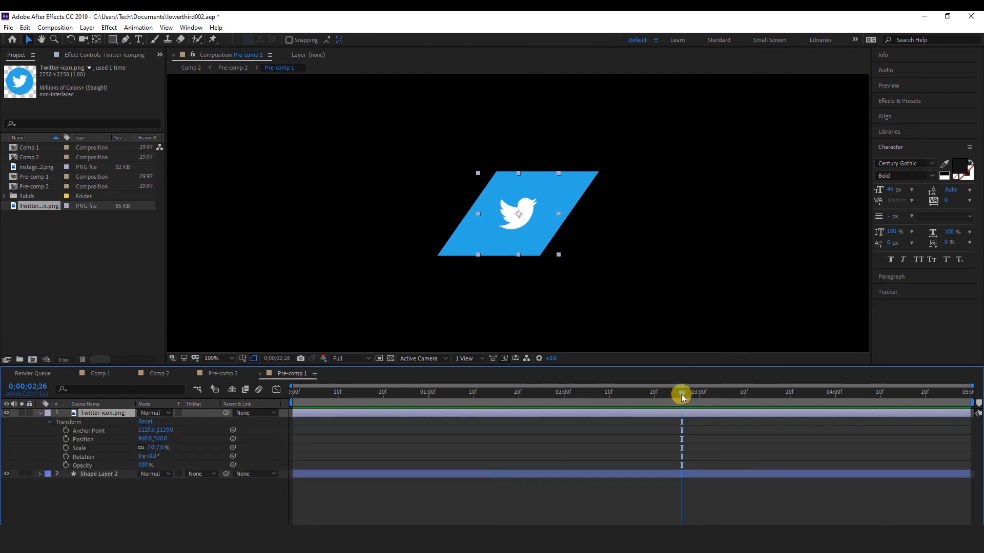
left_click(383, 393)
left_click(66, 448)
left_click(66, 456)
Step: At the first frame, set the Twitter icon's scale to 0% and its rotation to 90°
key("Home")
left_click(152, 447)
type("0")
left_click(152, 456)
type("90")
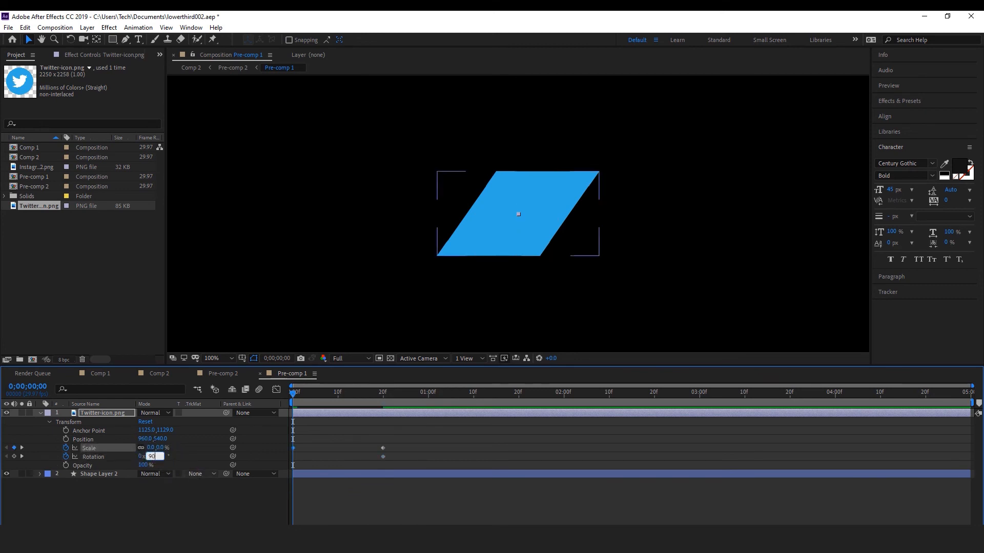
key("Return")
Step: Apply Easy Ease to the Twitter icon's scale and rotation keyframes and reshape their ease-in at 20 frames in the speed graph
left_click_drag(399, 444, 290, 467)
right_click(384, 456)
left_click(528, 481)
left_click(276, 391)
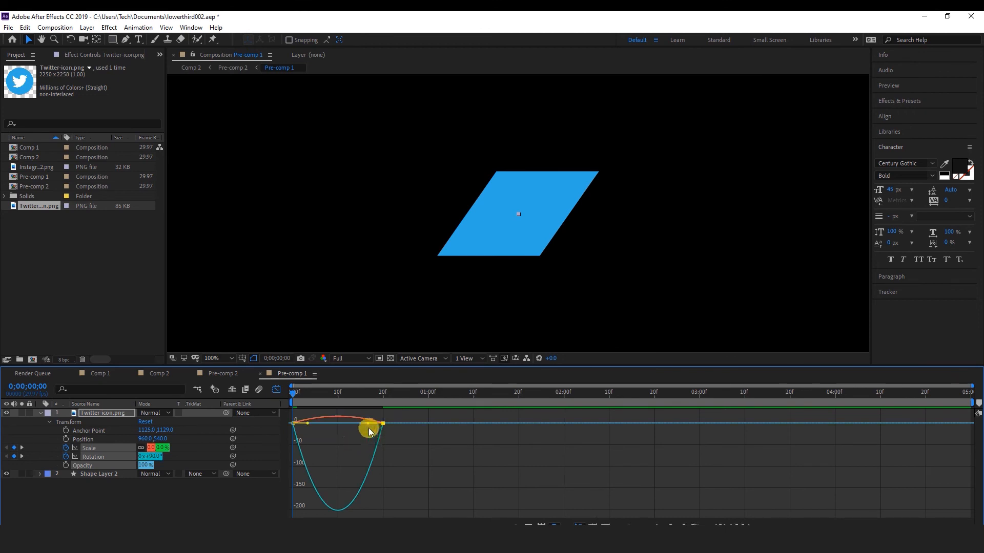
left_click_drag(368, 425, 401, 406)
left_click(275, 390)
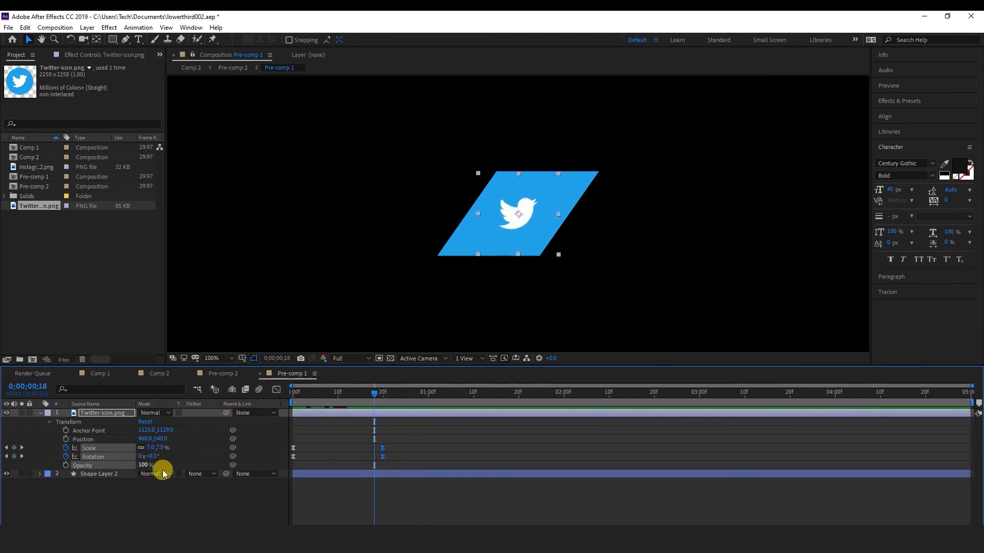
Step: Play back Comp 2 from the first frame to check the Twitter lower third animation
left_click(224, 374)
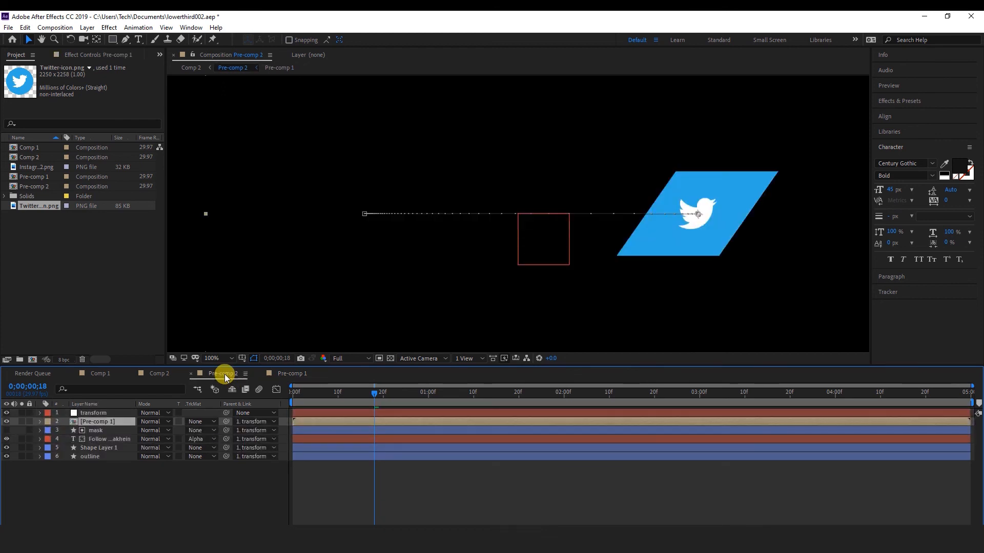
left_click(158, 375)
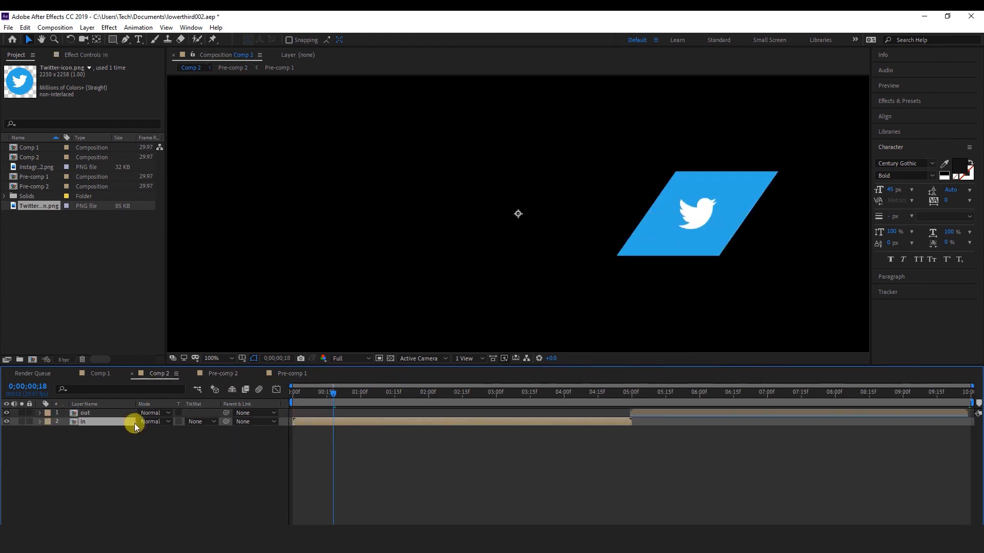
left_click_drag(373, 404, 294, 409)
left_click(901, 85)
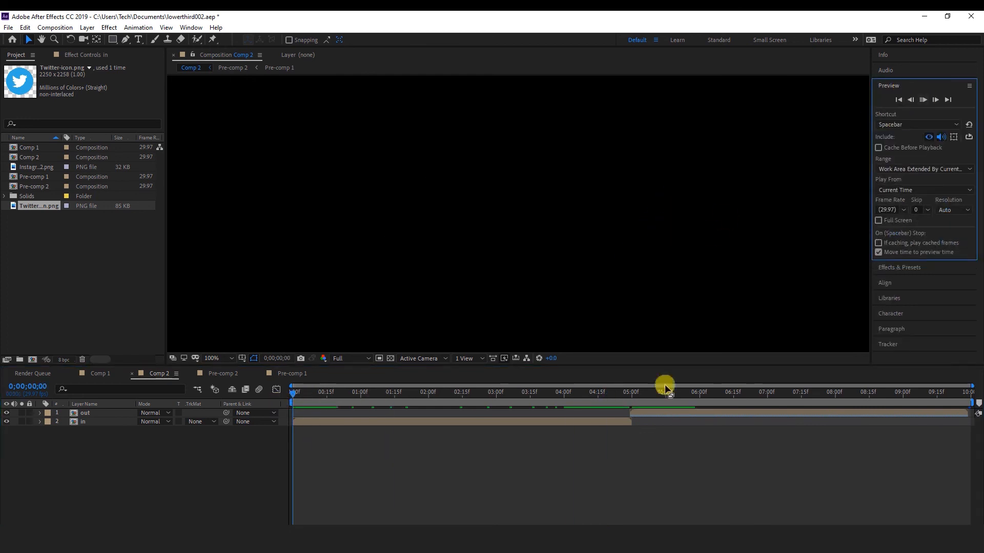
key("space")
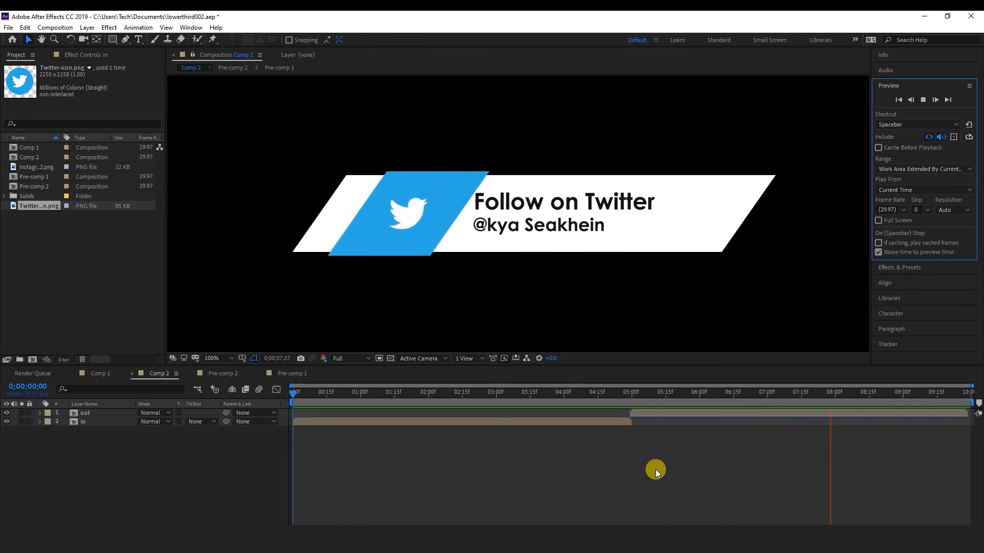
left_click(924, 100)
Step: Queue Comp 2 for rendering and set its output module to QuickTime with RGB + Alpha channels and audio output off
left_click(54, 27)
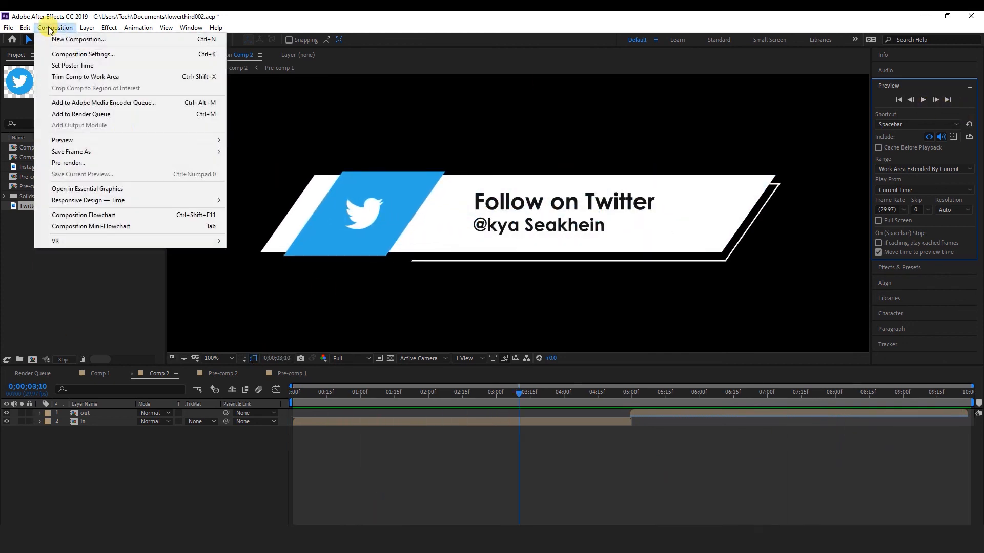
left_click(92, 114)
left_click(84, 466)
left_click(481, 154)
left_click(441, 264)
left_click(460, 202)
left_click(453, 238)
left_click(416, 385)
left_click(382, 414)
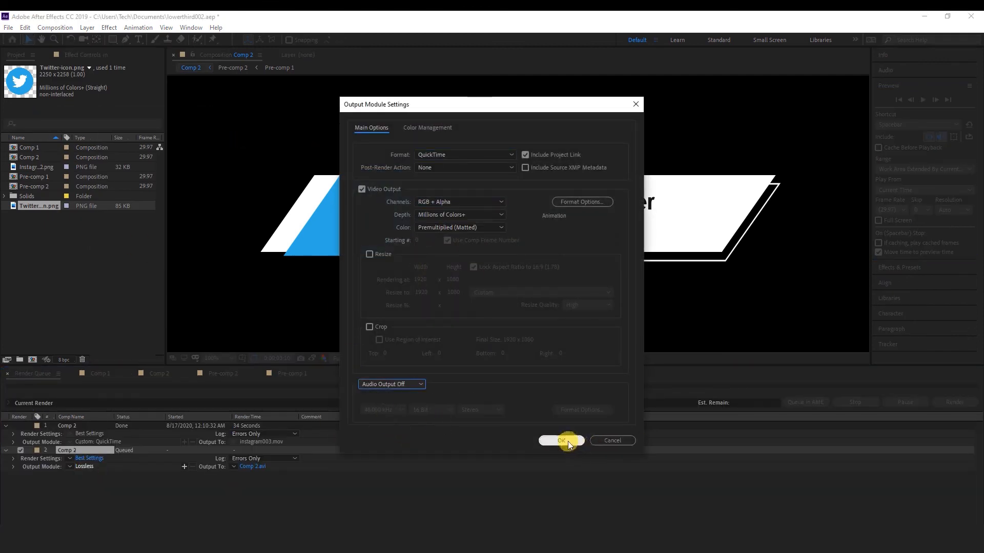
left_click(564, 441)
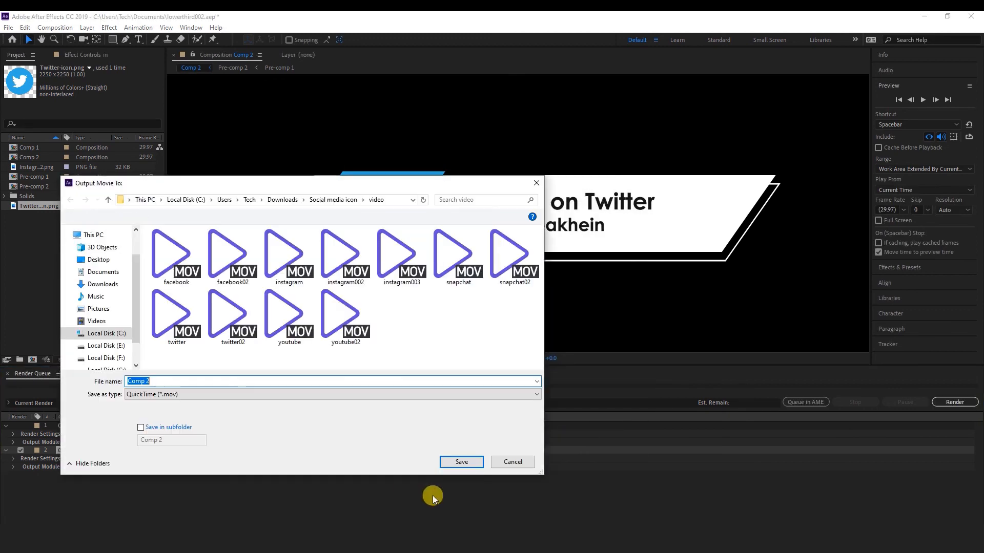
Step: Name the output movie twitter03 in the video folder and render it
left_click(233, 315)
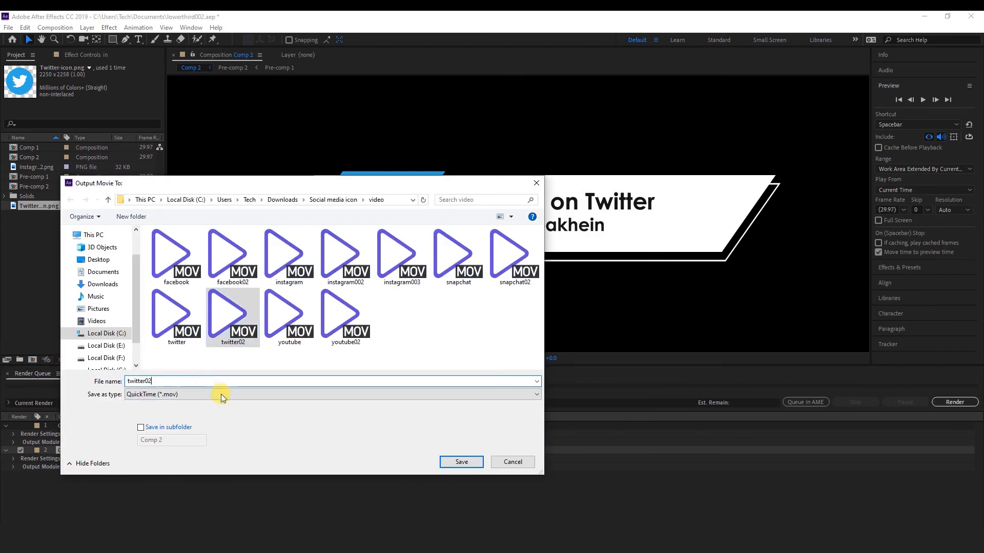
left_click(222, 392)
left_click(222, 402)
left_click(461, 461)
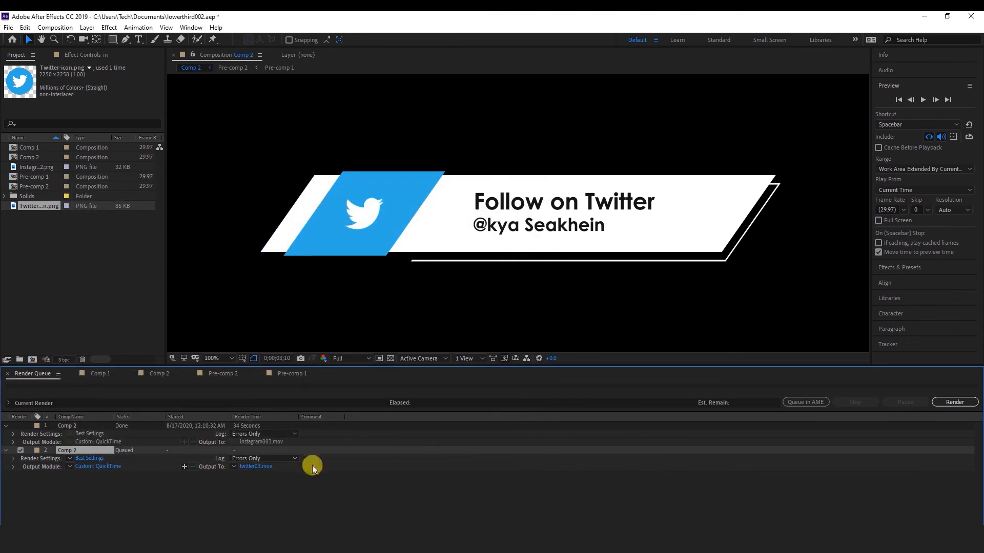
left_click(956, 403)
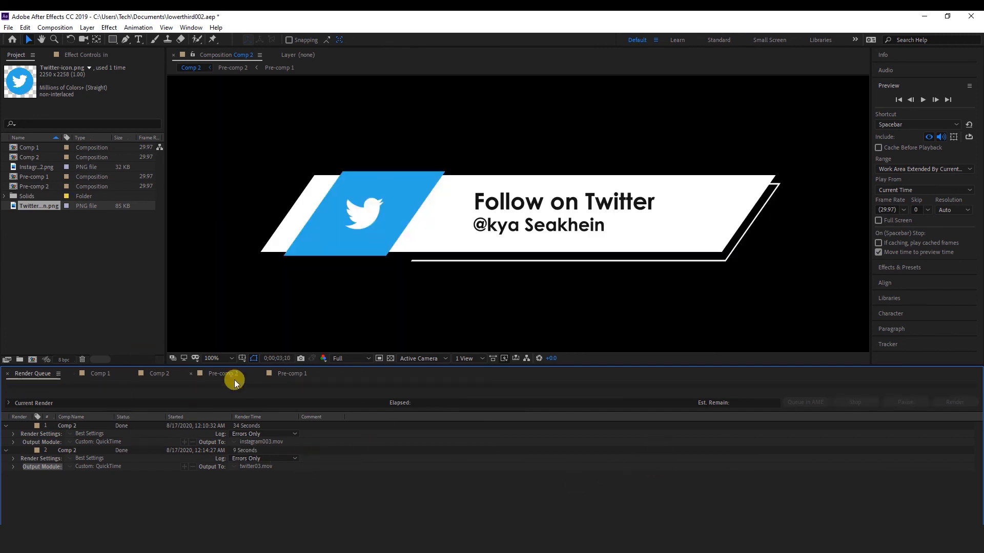
Step: Change the headline of the text layer in Pre-comp 2 to "Like on Facebook"
left_click(222, 375)
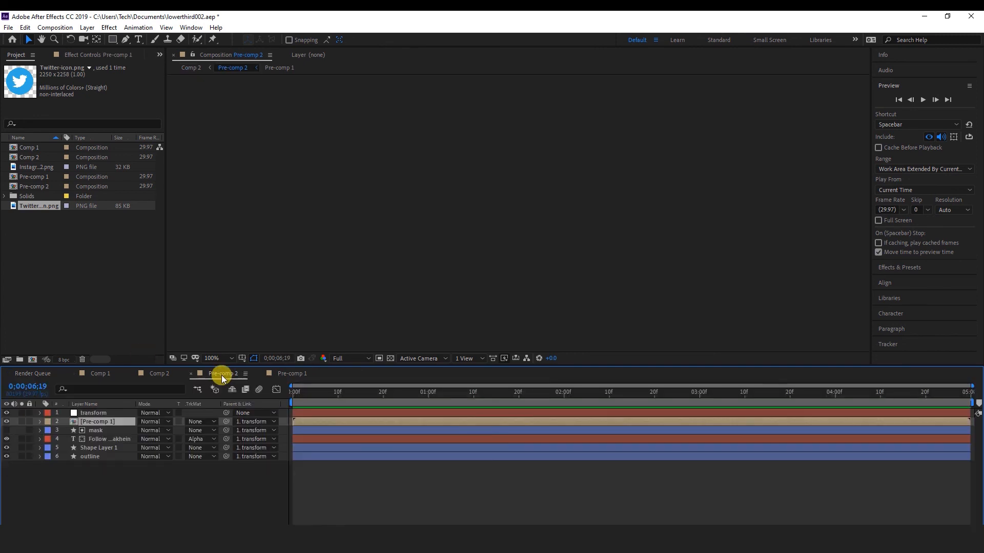
left_click(99, 439)
left_click(158, 375)
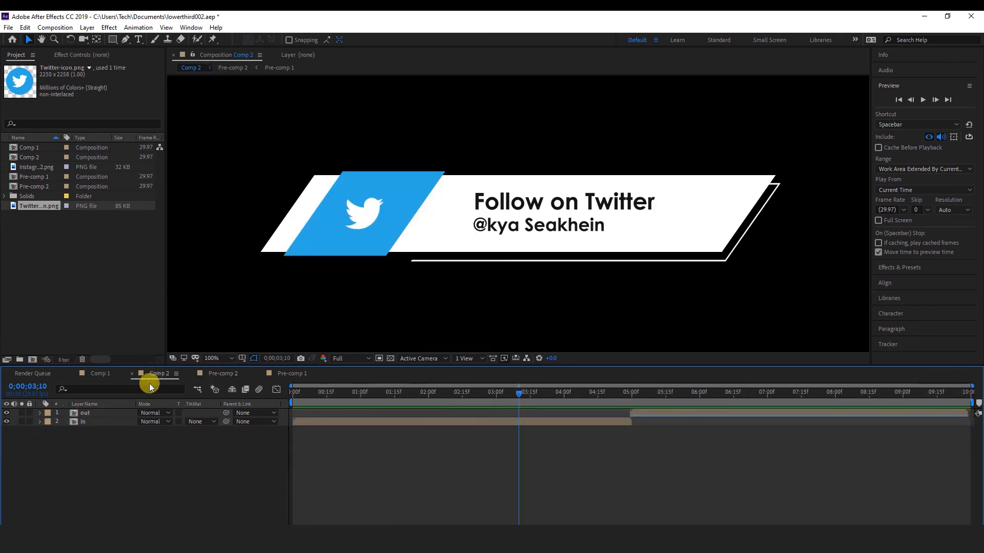
left_click(82, 421)
double_click(91, 420)
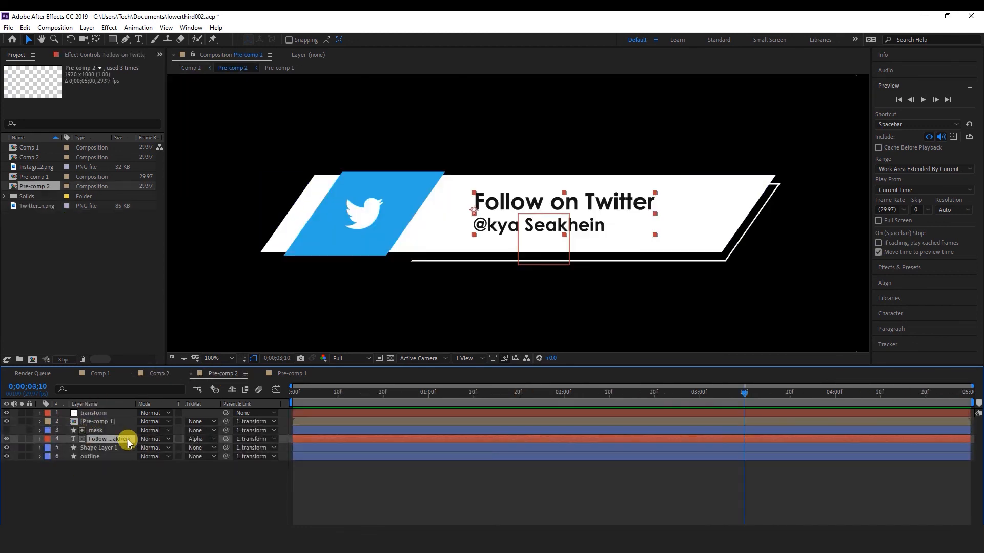
left_click(533, 205)
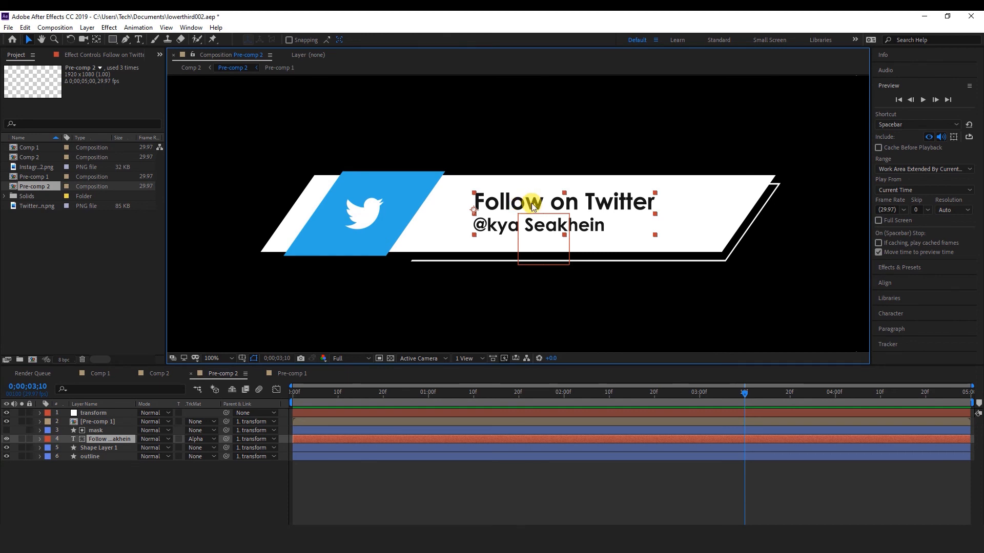
double_click(533, 204)
left_click(544, 204)
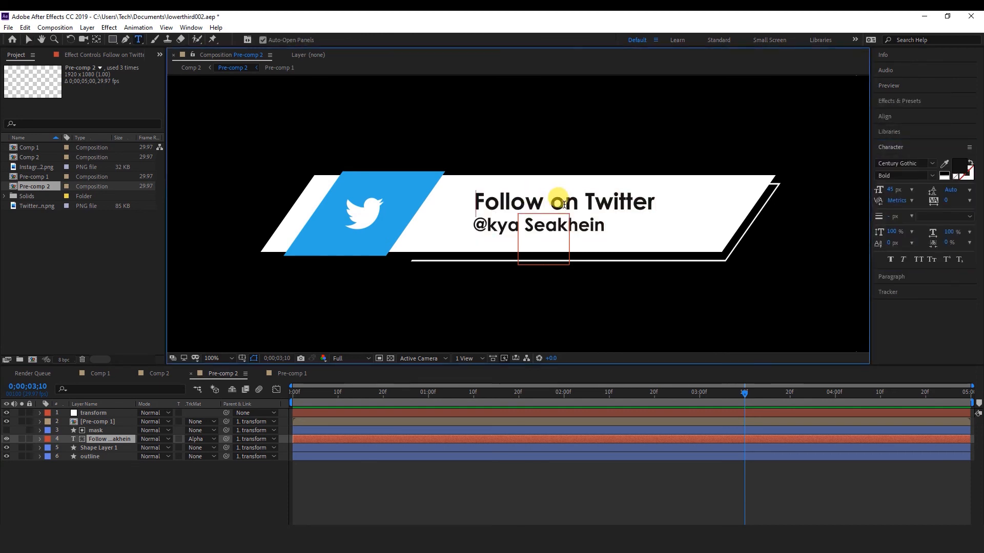
key("shift+Home")
type("Like on ")
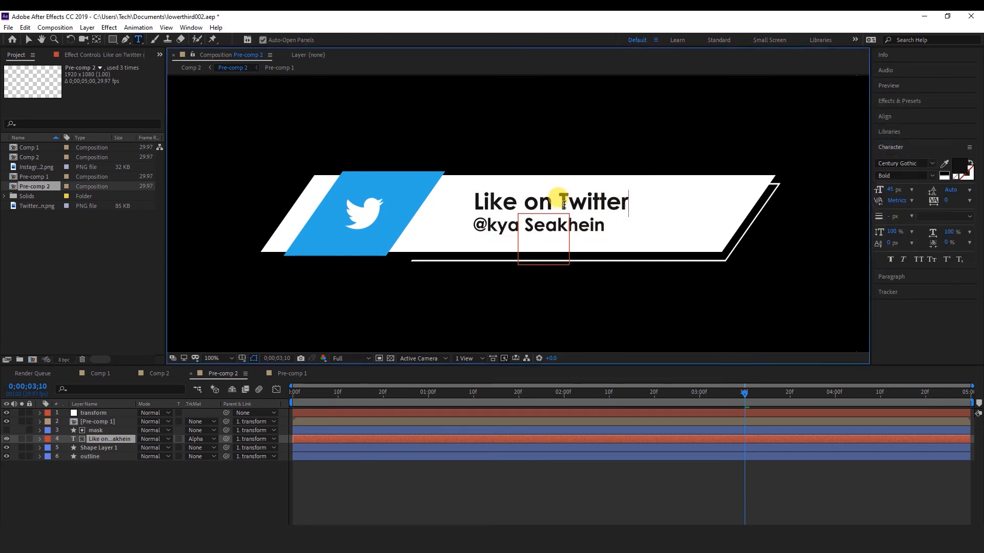
type("Facebook")
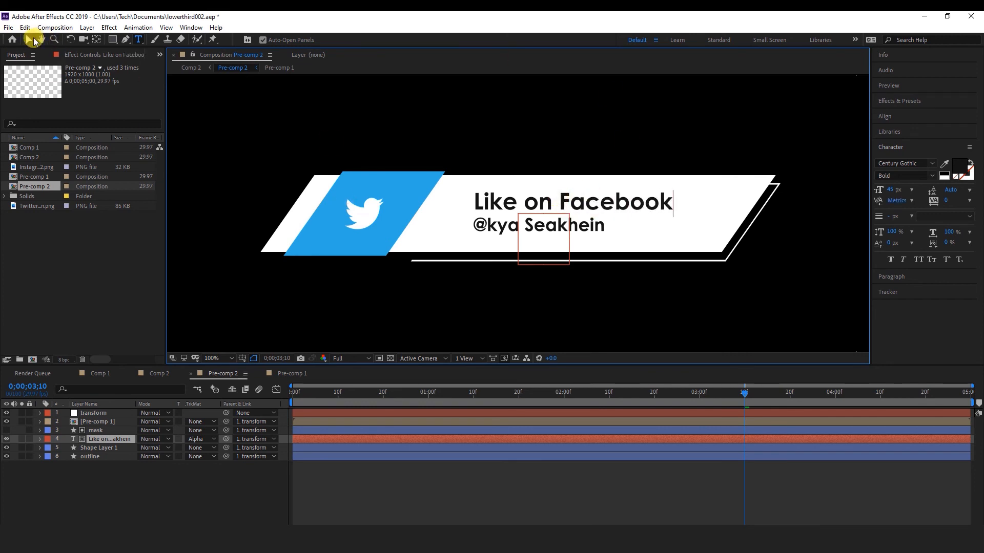
left_click(32, 40)
Step: Open Pre-comp 1 and import facebookicon.png into the project
double_click(94, 422)
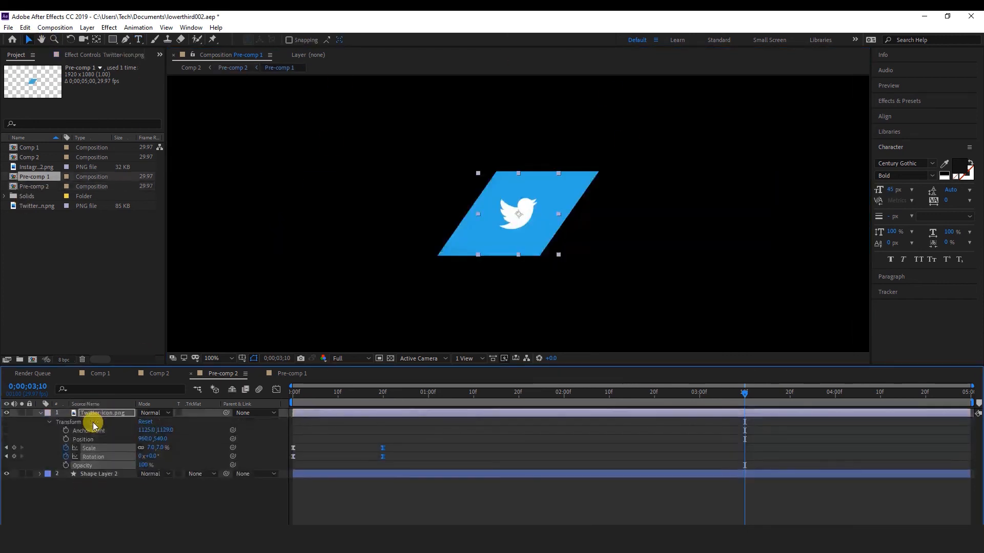
left_click(40, 413)
left_click(121, 461)
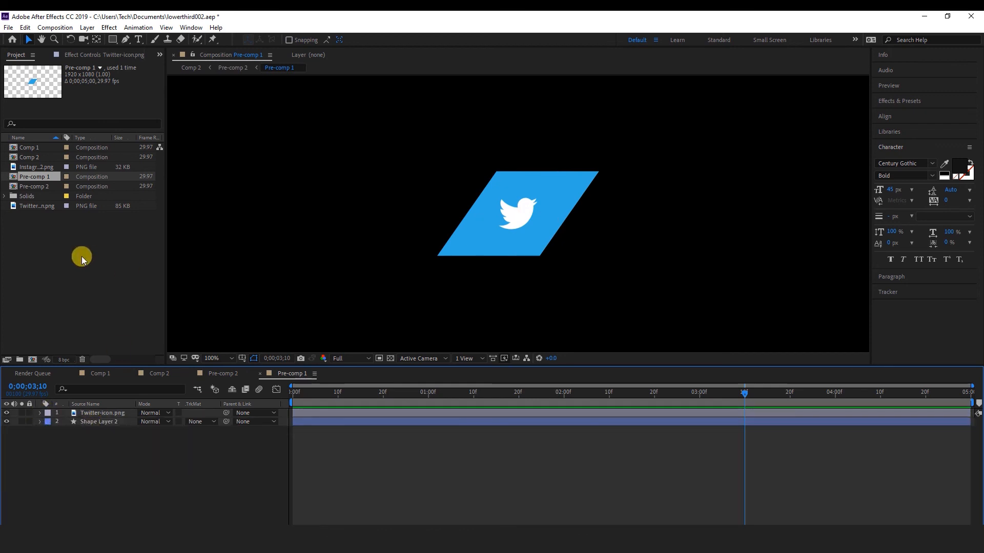
right_click(82, 259)
mouse_move(137, 308)
left_click(235, 310)
left_click(189, 129)
left_click(404, 363)
Step: Add facebookicon.png to Pre-comp 1 as a layer and set its scale to 7%
left_click_drag(33, 168, 109, 441)
left_click(49, 440)
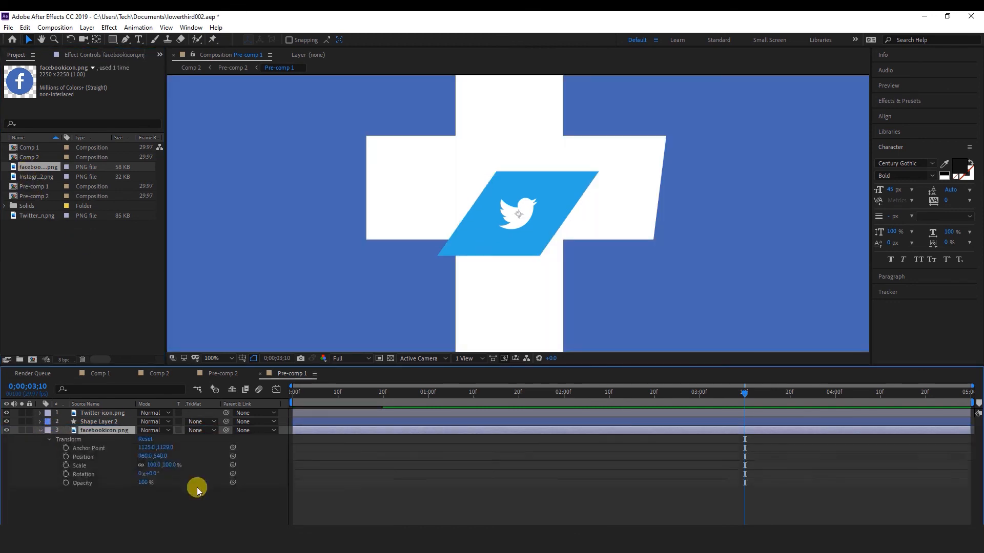
type("7")
key("Return")
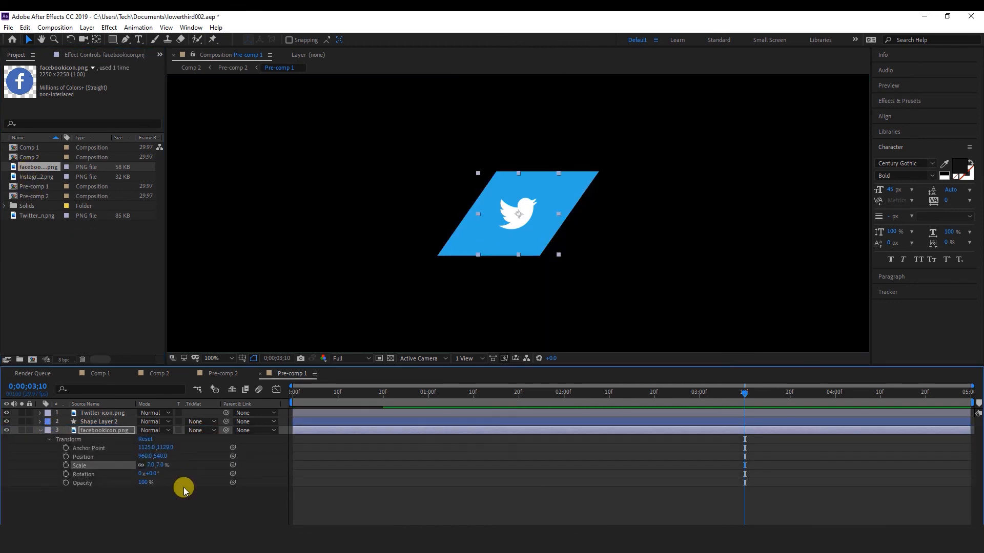
Step: Delete the Twitter icon layer and move the Facebook icon layer above Shape Layer 2
left_click(40, 432)
left_click(92, 414)
key("Delete")
left_click_drag(97, 427, 102, 410)
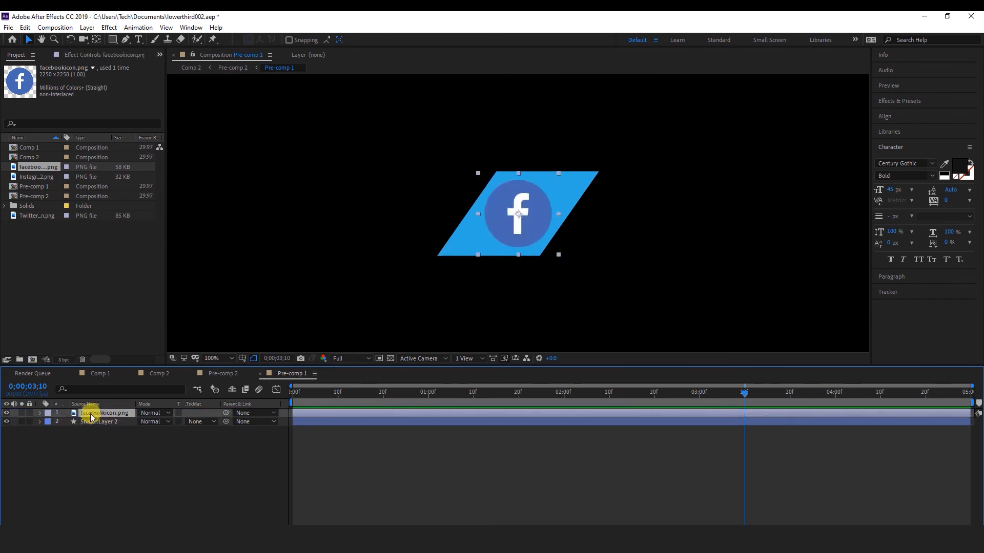
Step: Set the fill of Shape Layer 2 to the blue sampled from the Facebook icon
left_click(90, 421)
left_click(373, 40)
left_click(746, 351)
left_click(500, 191)
left_click(782, 300)
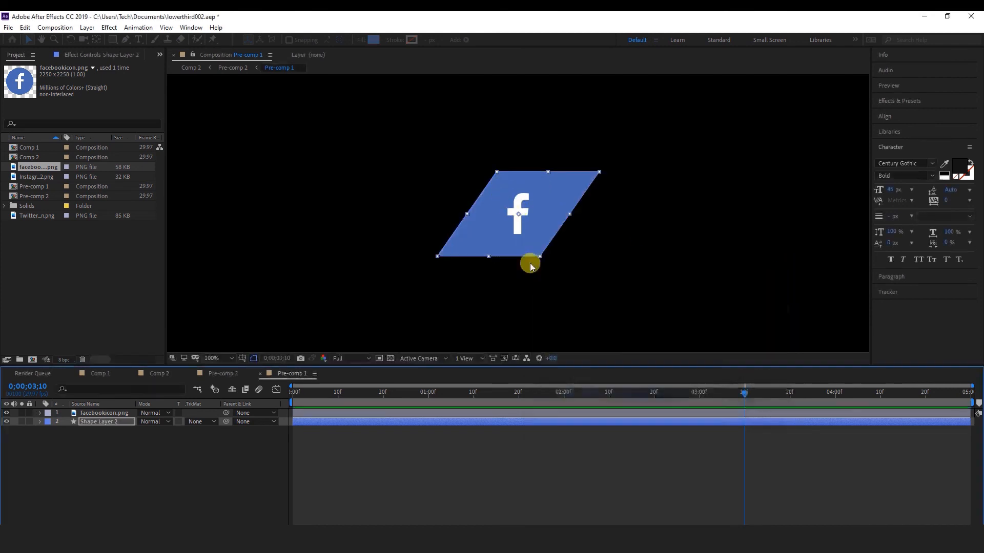
Step: Add scale and rotation keyframes to the Facebook icon layer at 20 frames
left_click(41, 413)
left_click_drag(744, 392, 251, 396)
left_click(66, 456)
left_click(66, 448)
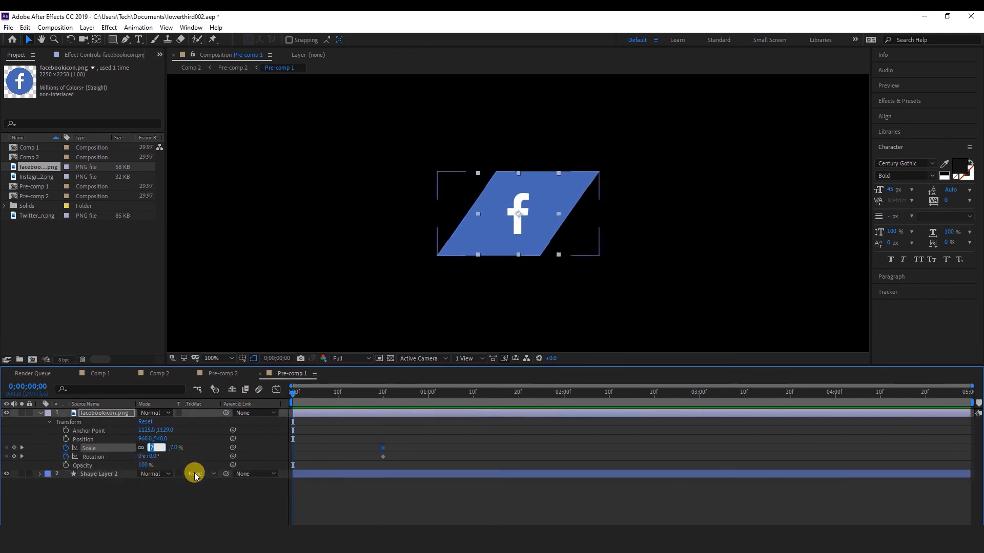
Step: At the first frame, set the Facebook icon's scale to 0% and its rotation to 90°
type("0")
key("Return")
left_click(149, 456)
key("Return")
Step: Apply Easy Ease to the Facebook icon's scale and rotation keyframes and lengthen their ease-in at 20 frames in the speed graph
left_click_drag(397, 436, 287, 462)
right_click(385, 449)
mouse_move(425, 447)
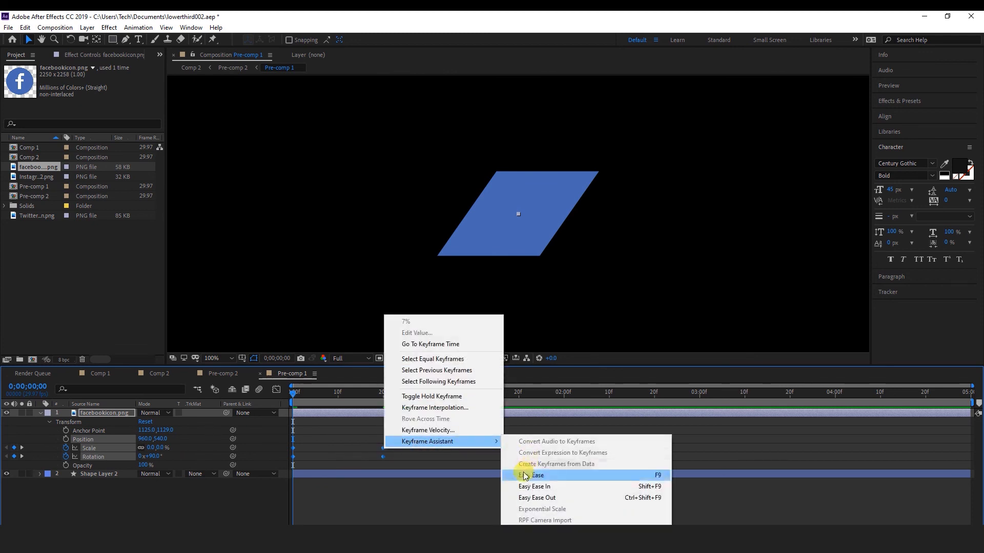
left_click(527, 468)
left_click(276, 389)
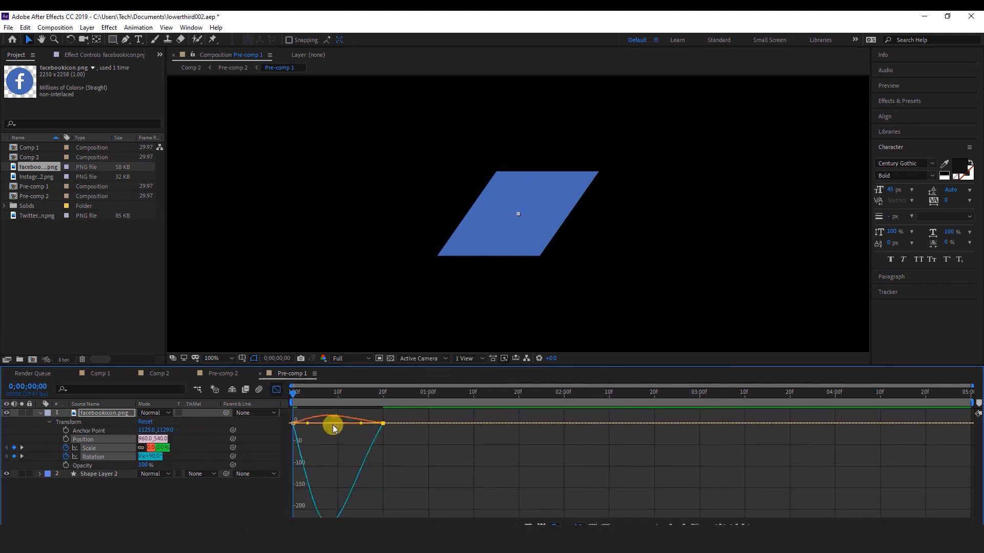
left_click_drag(356, 427, 307, 424)
left_click(276, 389)
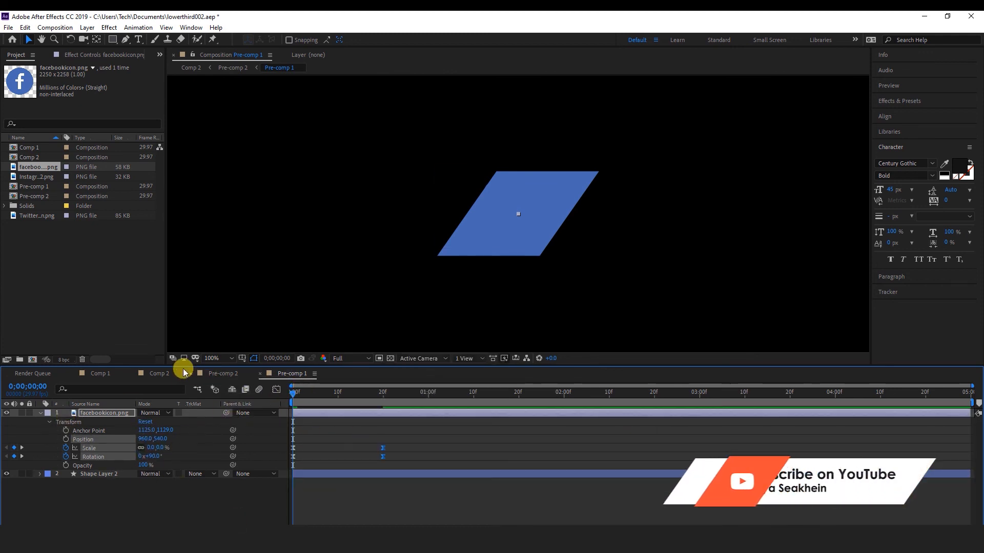
Step: Play back Comp 2 from the first frame to check the Facebook lower third animation
left_click(167, 373)
left_click(156, 457)
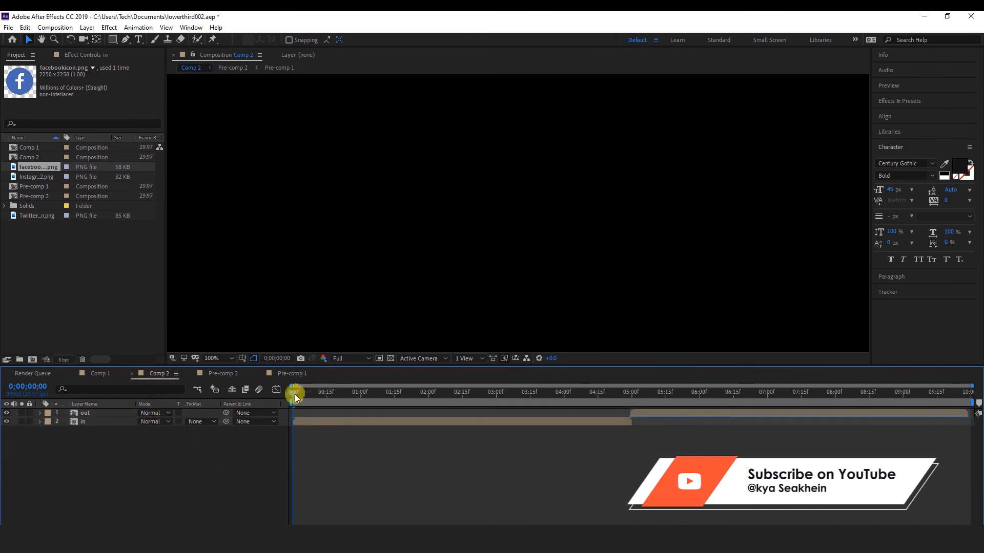
left_click(901, 87)
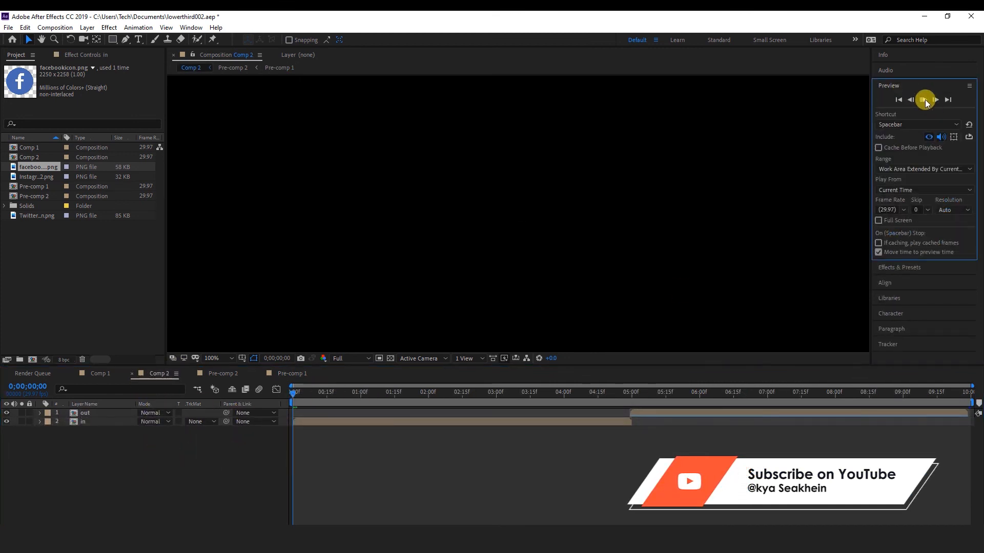
left_click(923, 99)
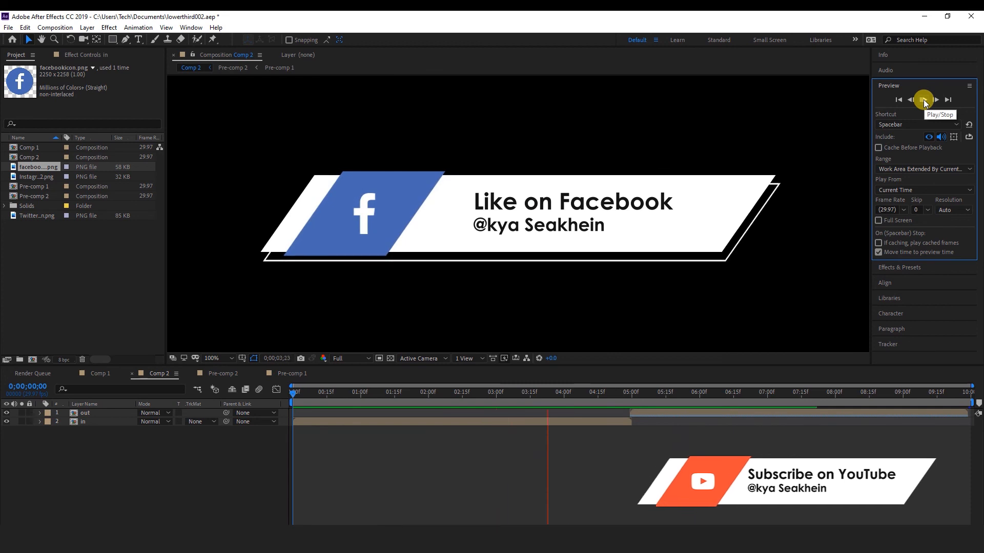
left_click(923, 99)
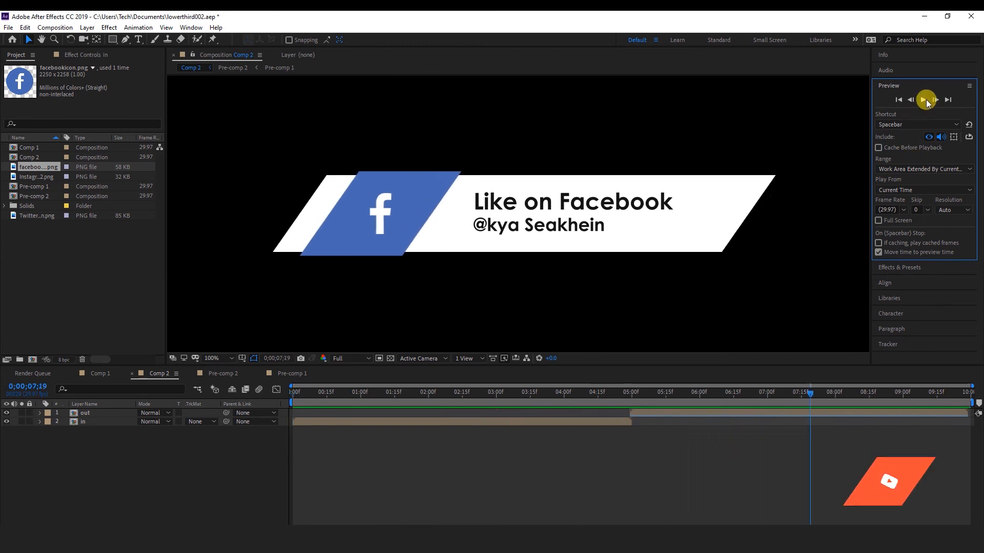
Step: Queue the Facebook version of Comp 2 for rendering as QuickTime with RGB + Alpha channels and audio output off
left_click(54, 27)
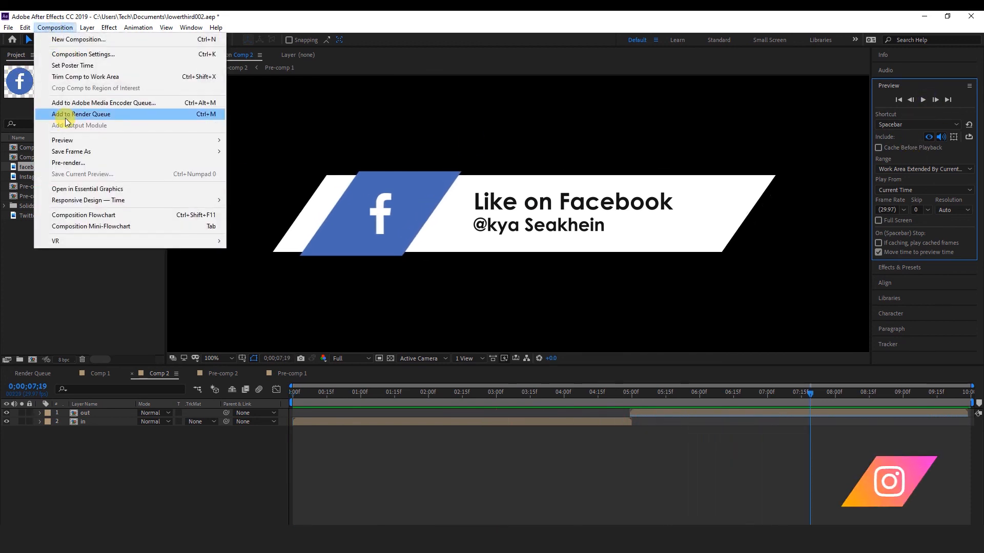
left_click(100, 115)
left_click(84, 491)
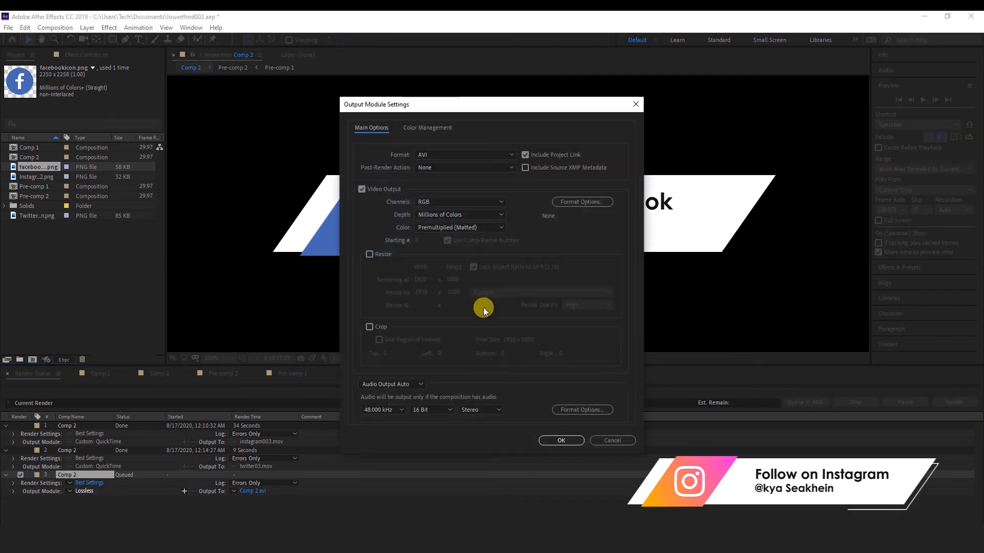
left_click(470, 154)
left_click(434, 262)
left_click(407, 386)
left_click(391, 418)
left_click(490, 207)
left_click(442, 228)
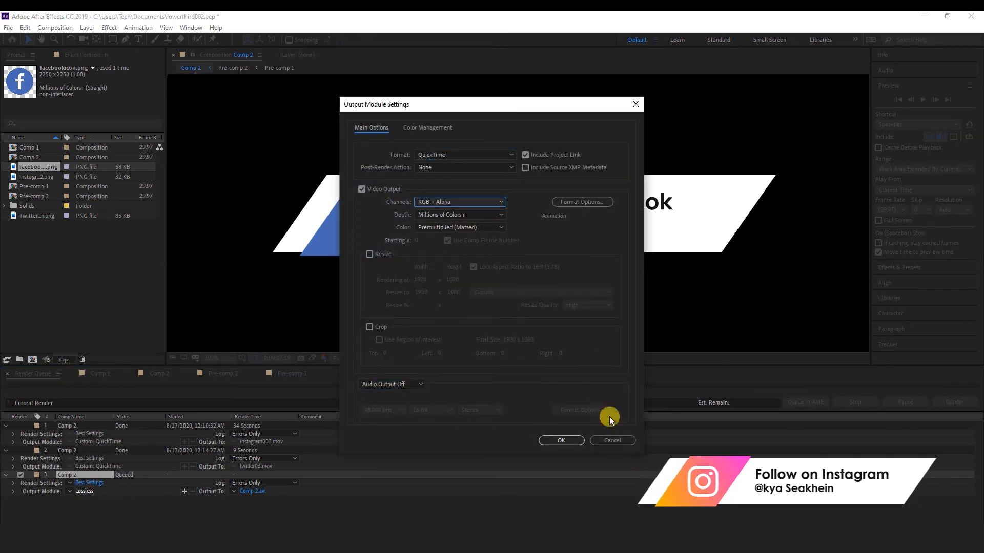
left_click(561, 441)
Step: Name the output movie facebook03 in the video folder and render it
left_click(267, 492)
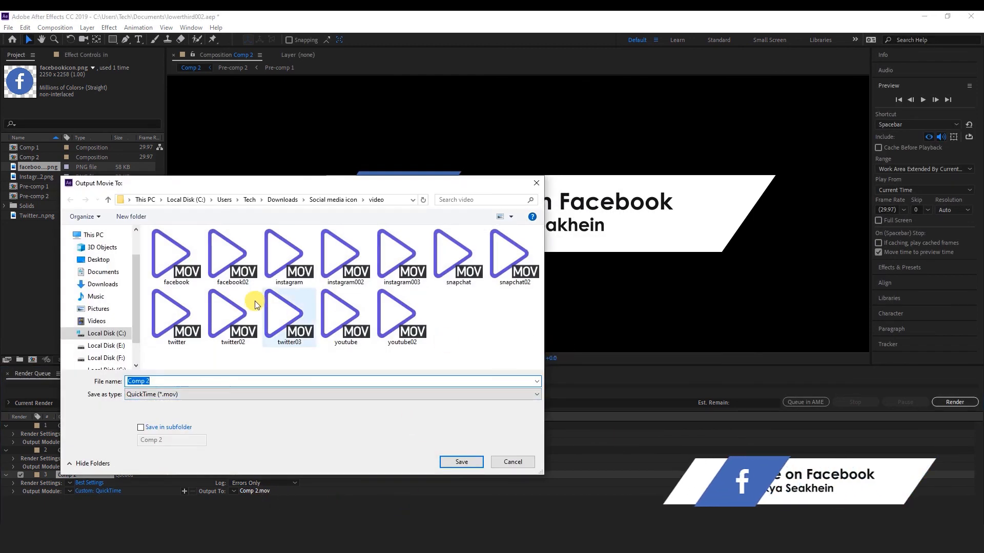
left_click(230, 256)
left_click(187, 382)
key("BackSpace")
type("3")
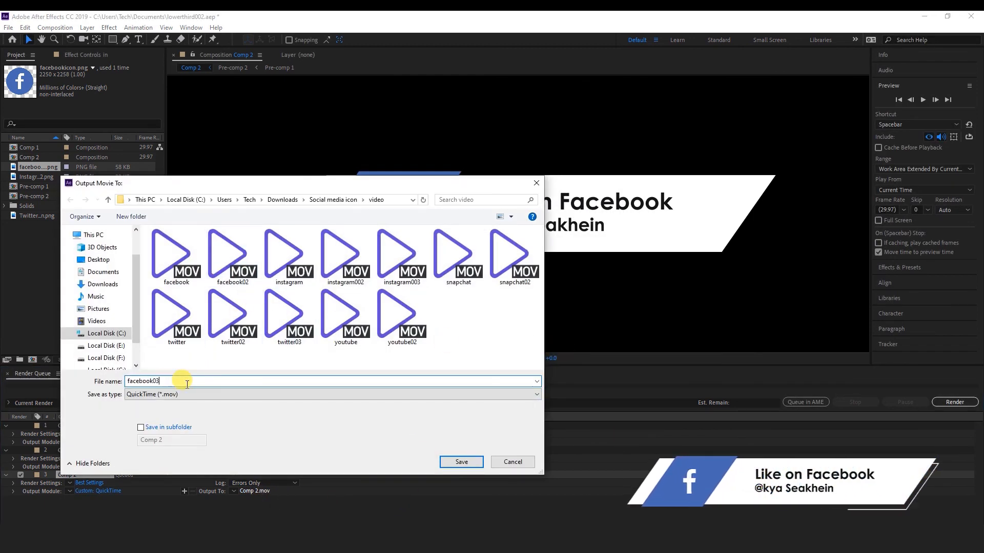
left_click(461, 462)
left_click(954, 402)
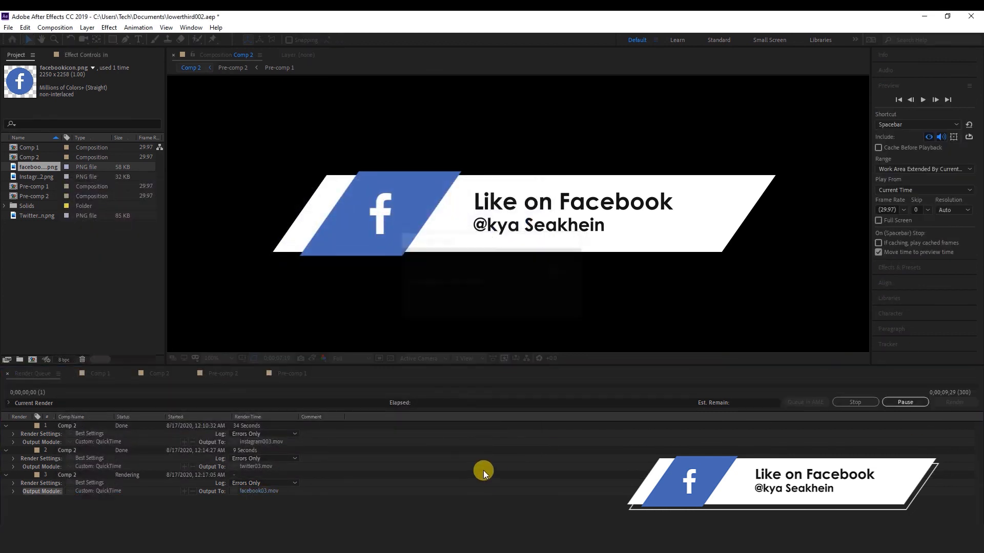